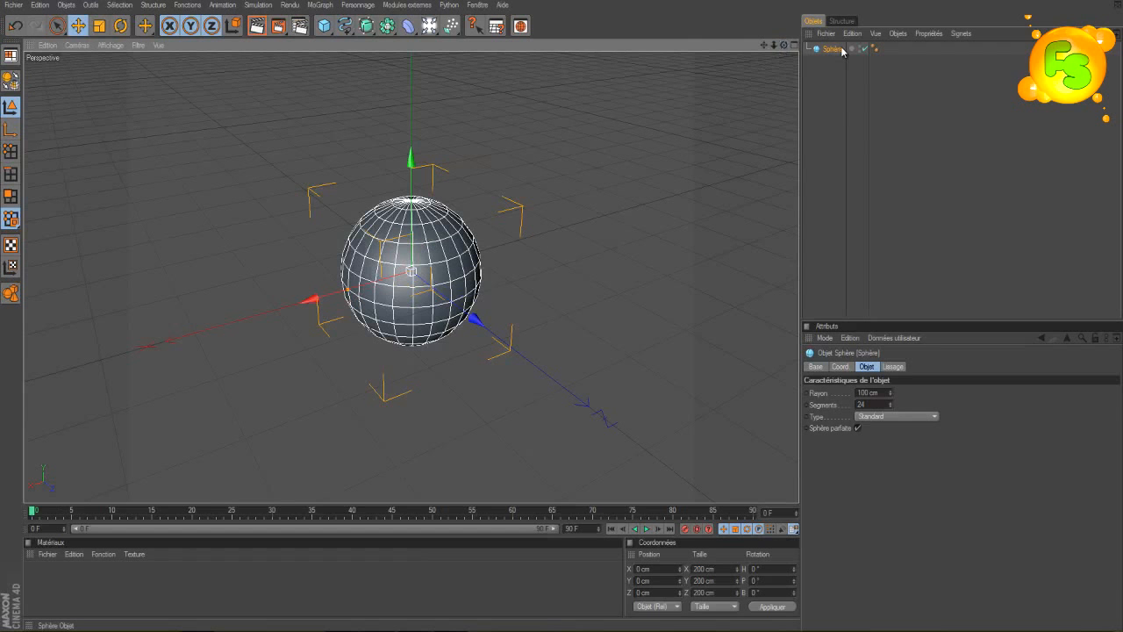
Step: Delete the sphere from the scene and orbit the empty perspective view to a lower angle
key(Delete)
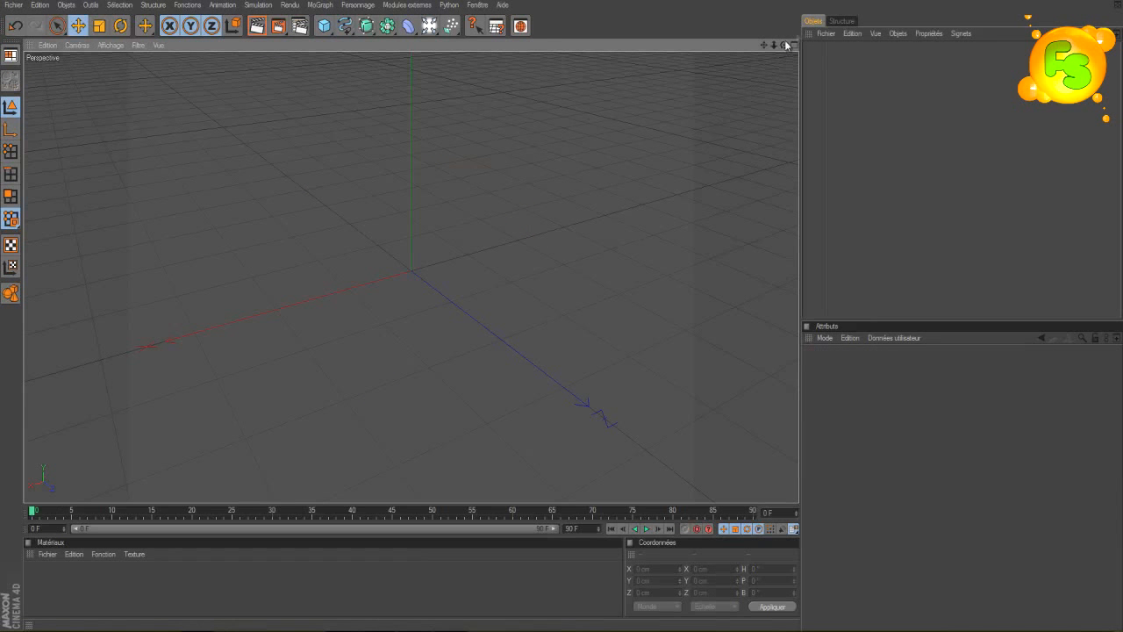
drag(784, 45, 562, 313)
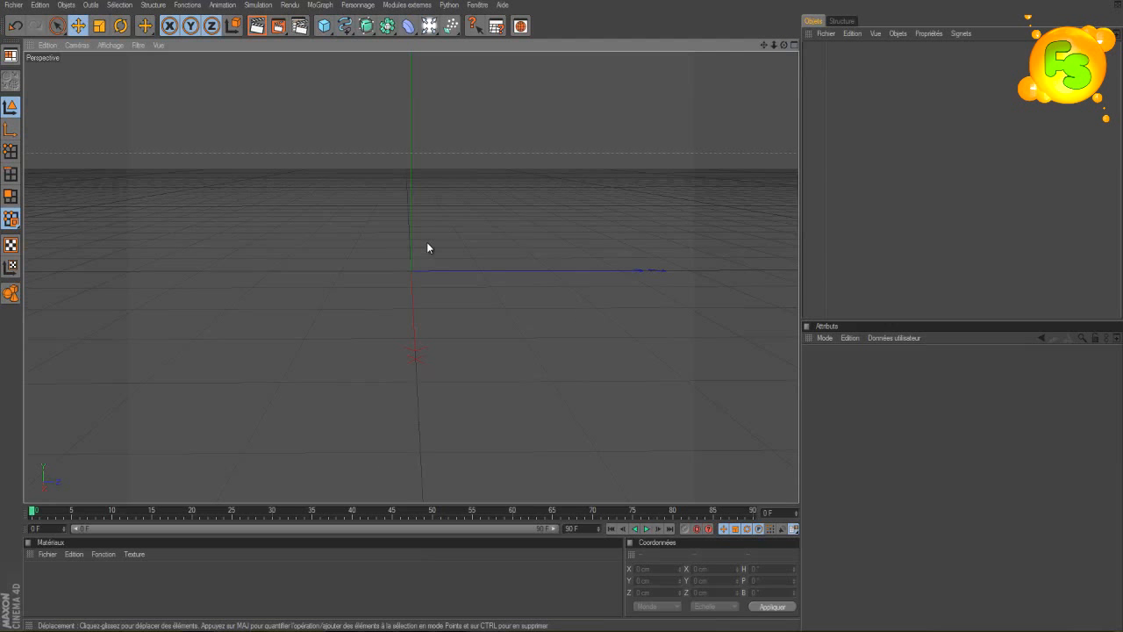
alt+drag(427, 247, 427, 248)
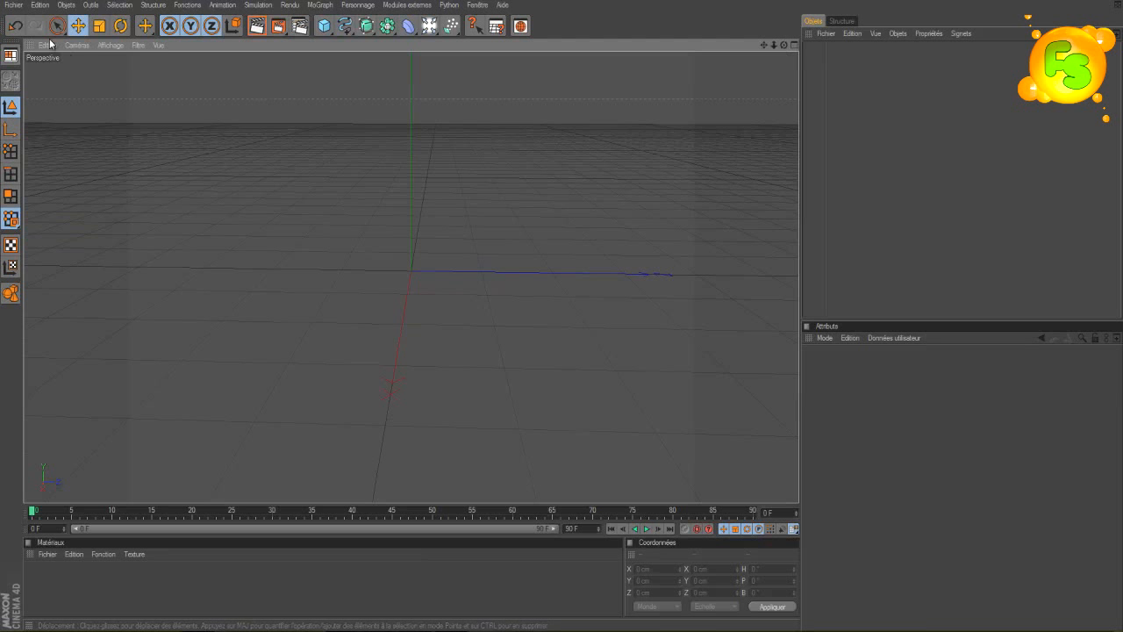
Step: Open the general preferences and set the interface scheme to Foncé
click(40, 4)
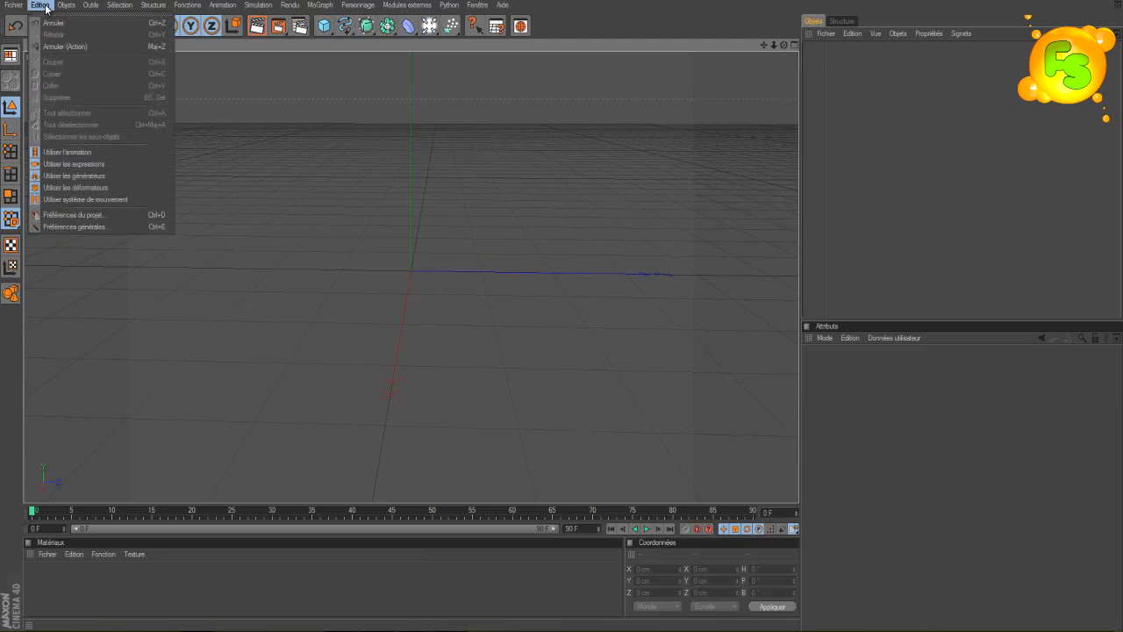
click(83, 227)
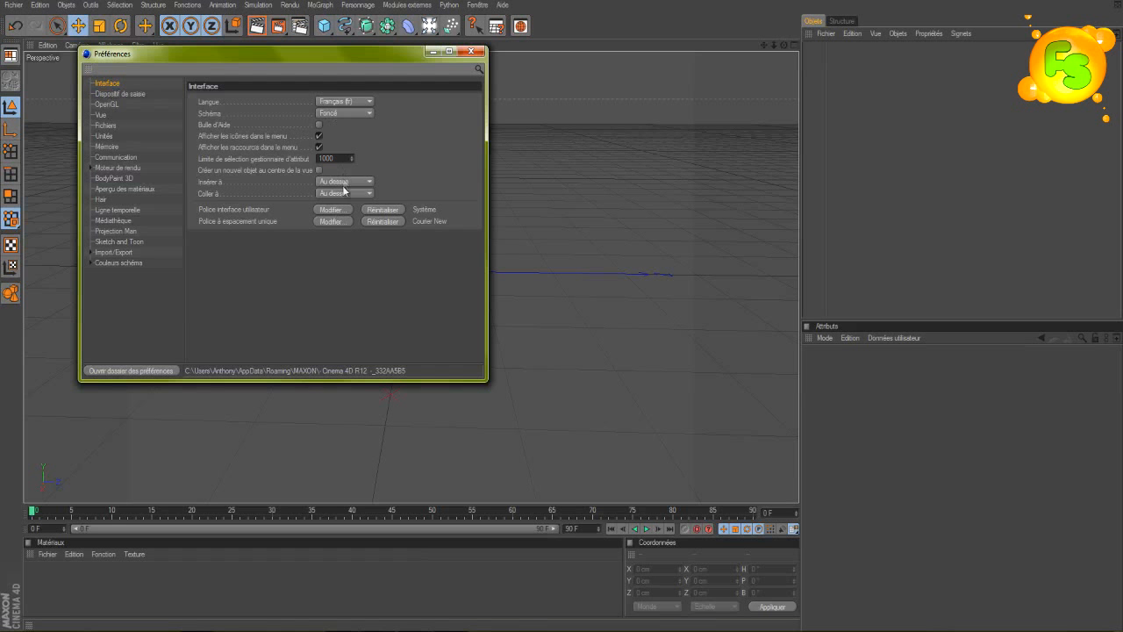
click(338, 115)
click(338, 128)
click(337, 114)
click(331, 138)
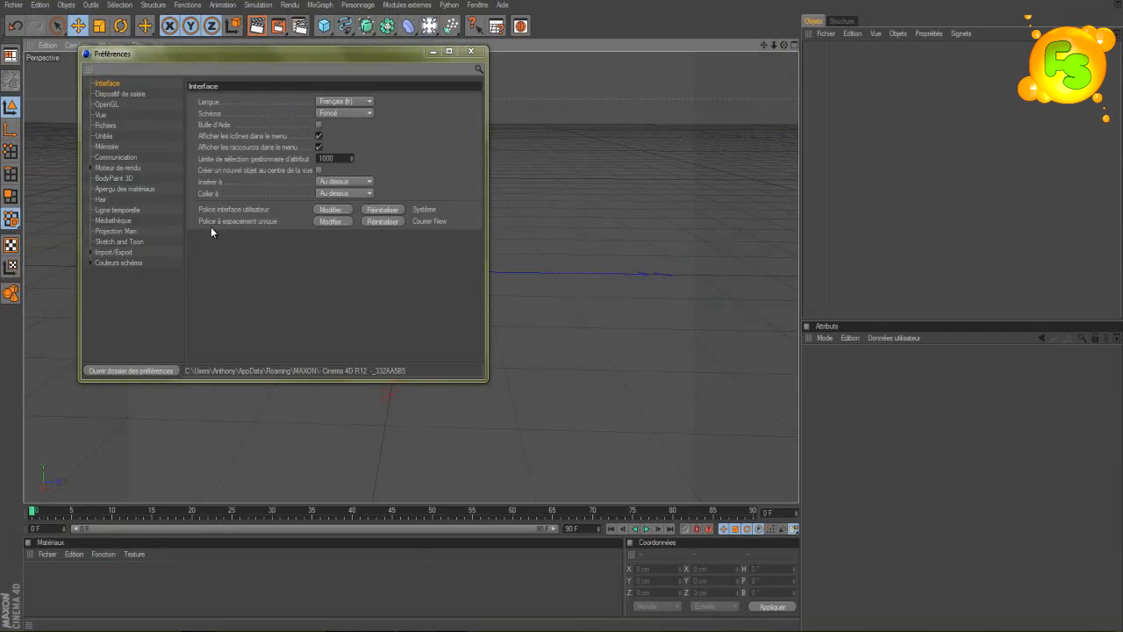
Step: Set the user interface font to Comic Sans MS, Normal style, size 9, and acknowledge the restart notice
click(342, 209)
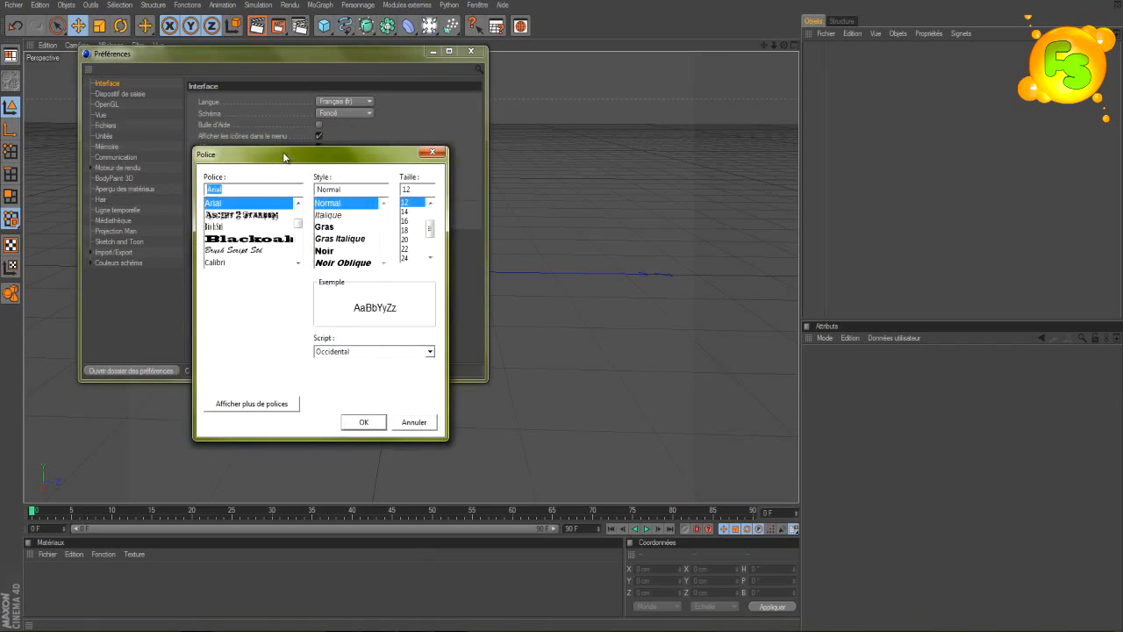
text(comi)
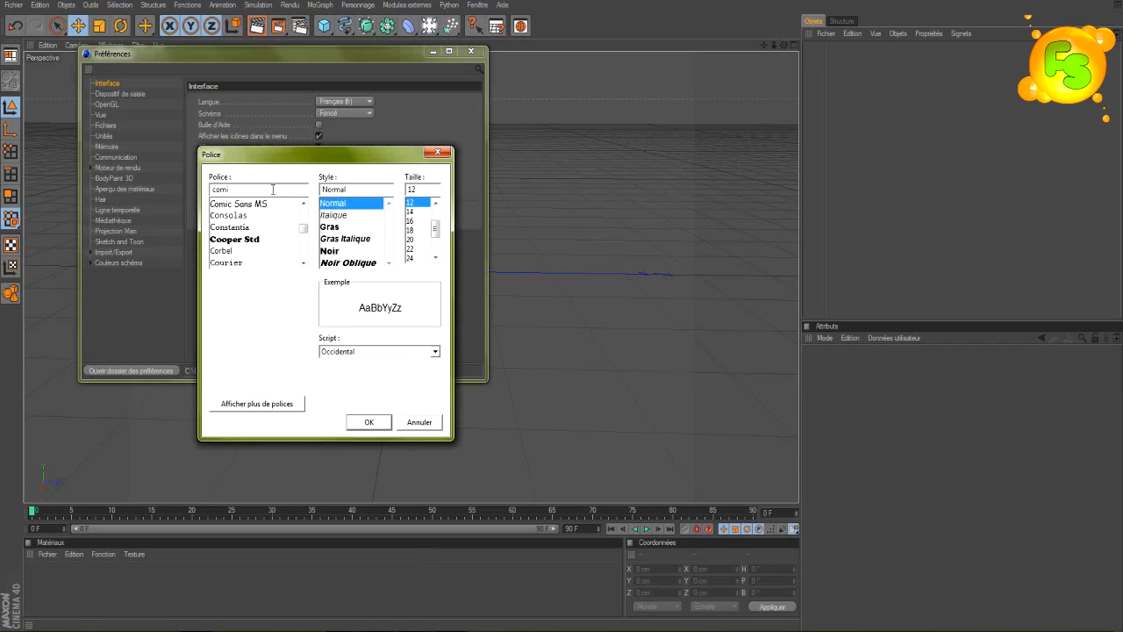
click(263, 203)
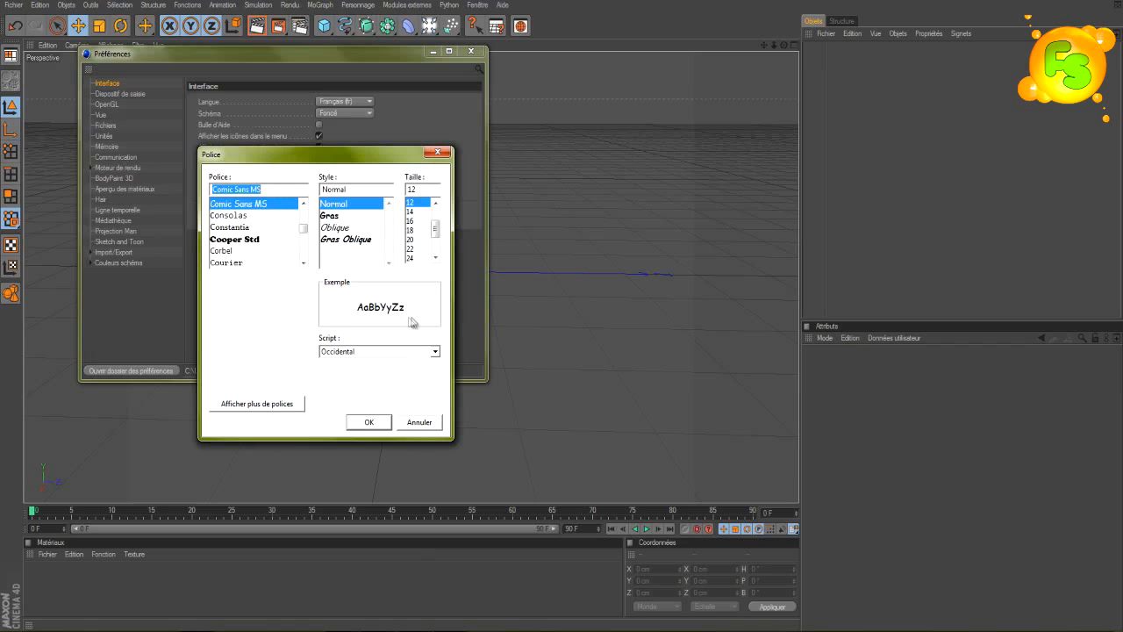
scroll(431, 229, up, 2)
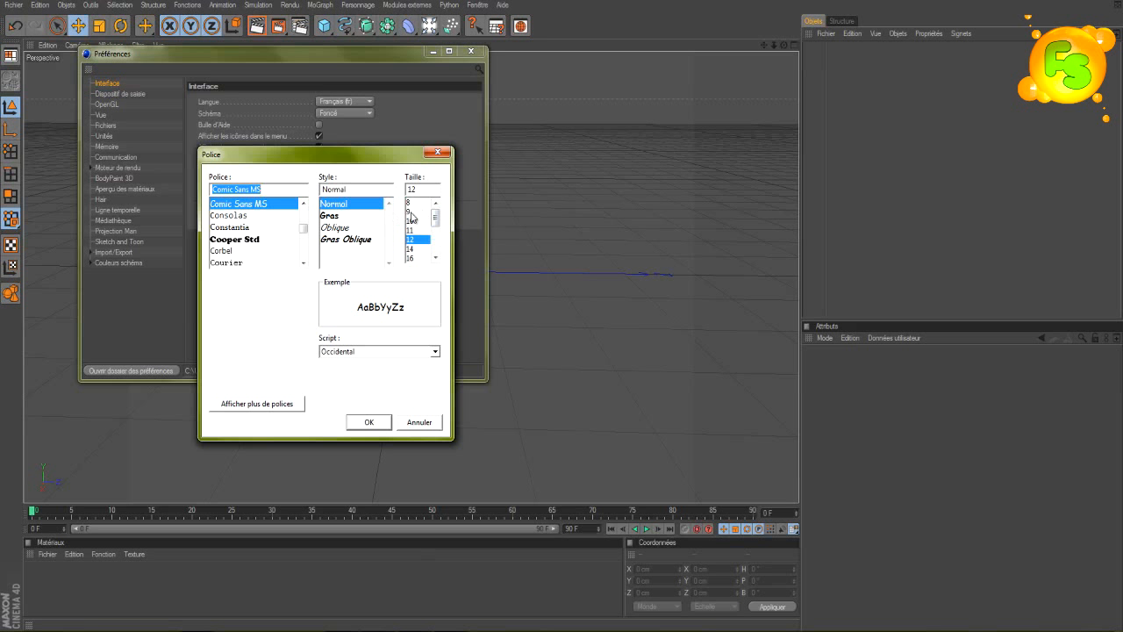
click(416, 213)
click(369, 423)
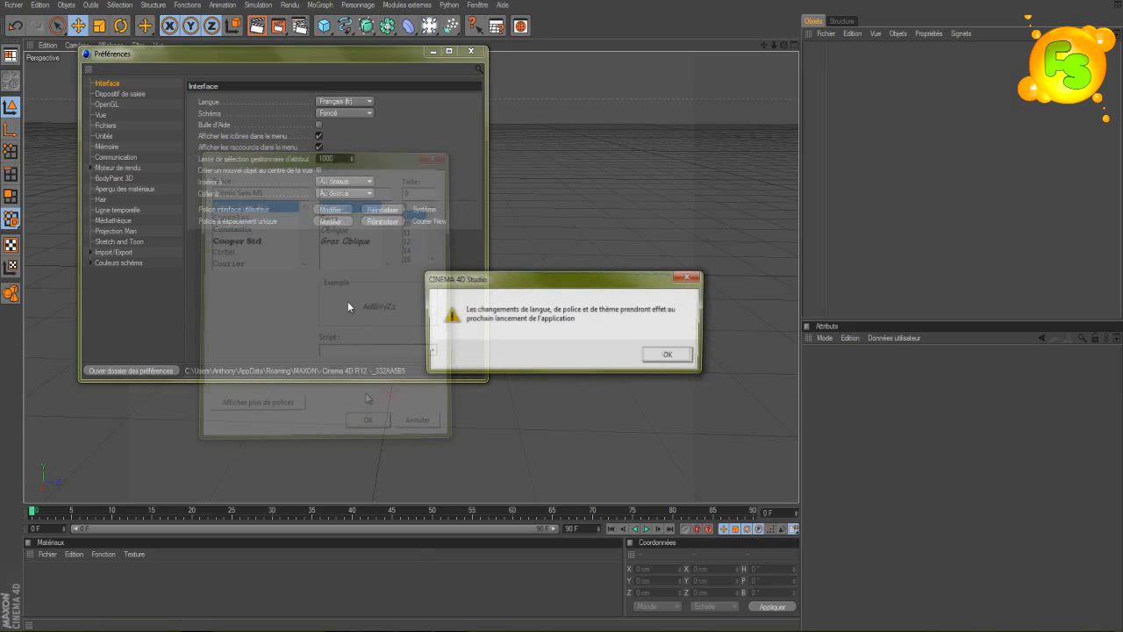
click(665, 354)
Step: Set the monospaced font to Comic Sans MS, Normal style, size 9, and close the preferences
click(346, 221)
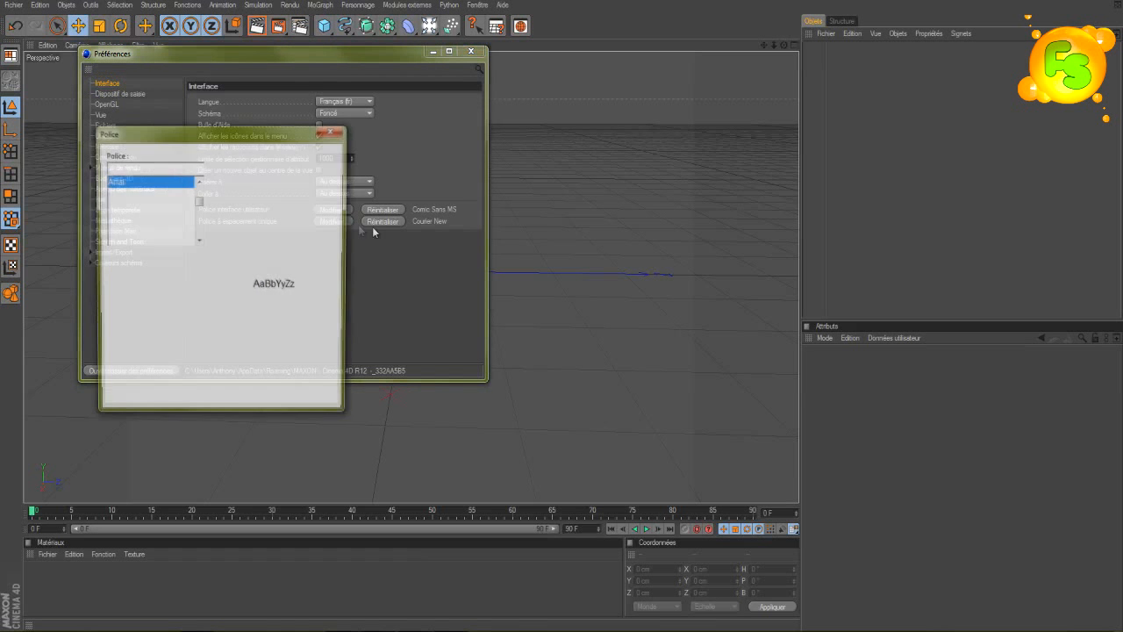
text(comi)
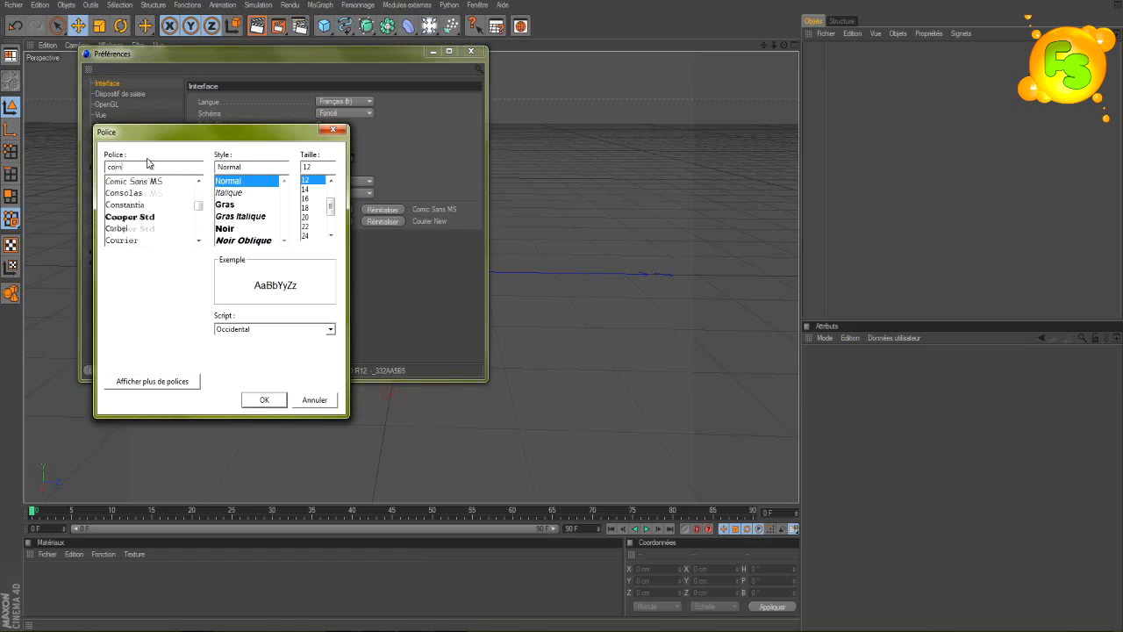
click(145, 182)
scroll(334, 202, up, 1)
scroll(336, 199, up, 1)
click(305, 190)
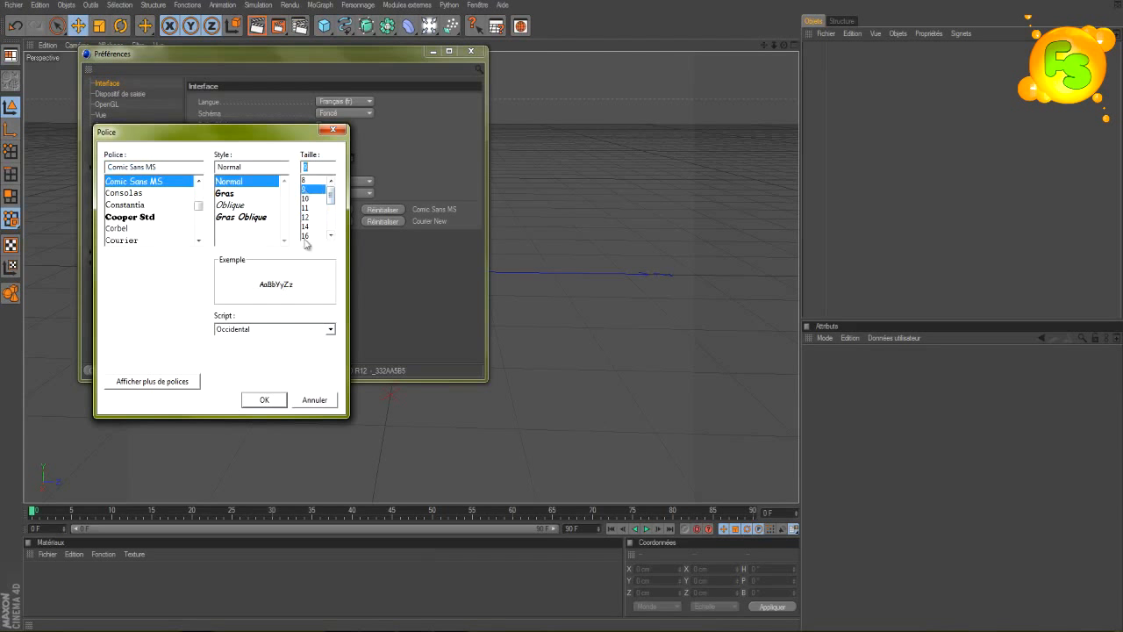
click(262, 400)
click(472, 51)
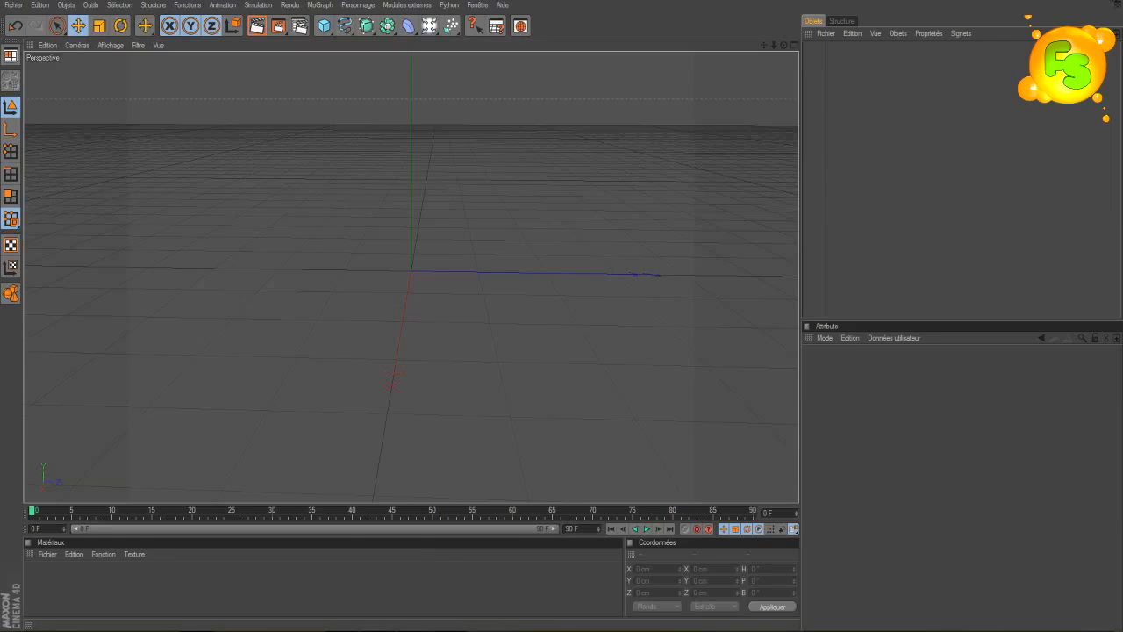
Step: Quit without saving the project and relaunch CINEMA 4D from the Cinema 4D R12 folder
click(1116, 3)
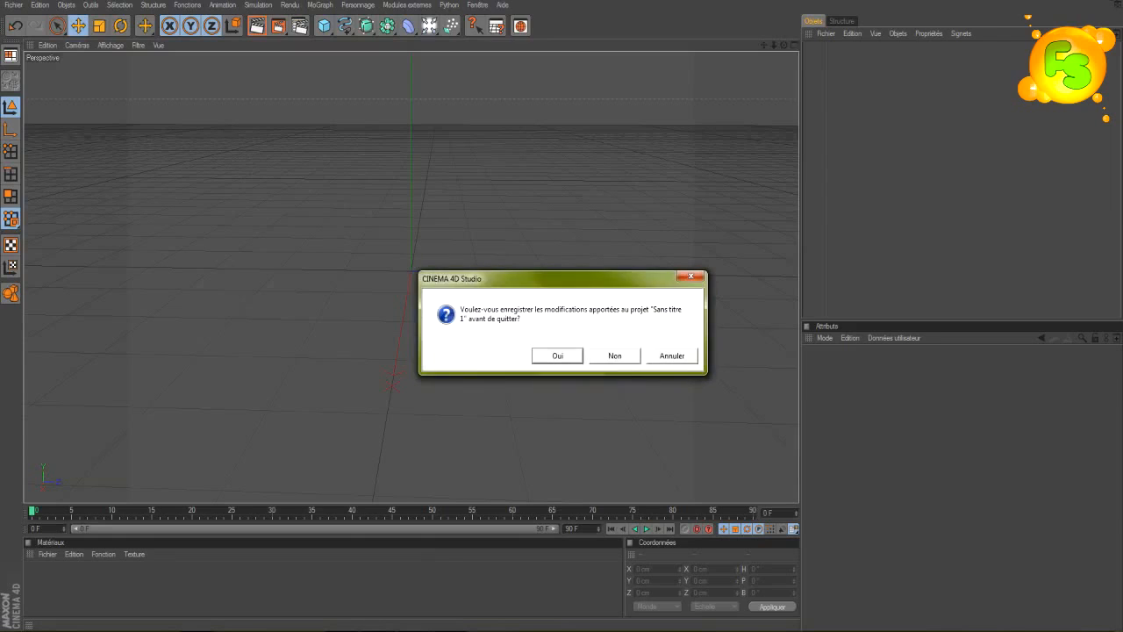
click(615, 356)
double_click(647, 396)
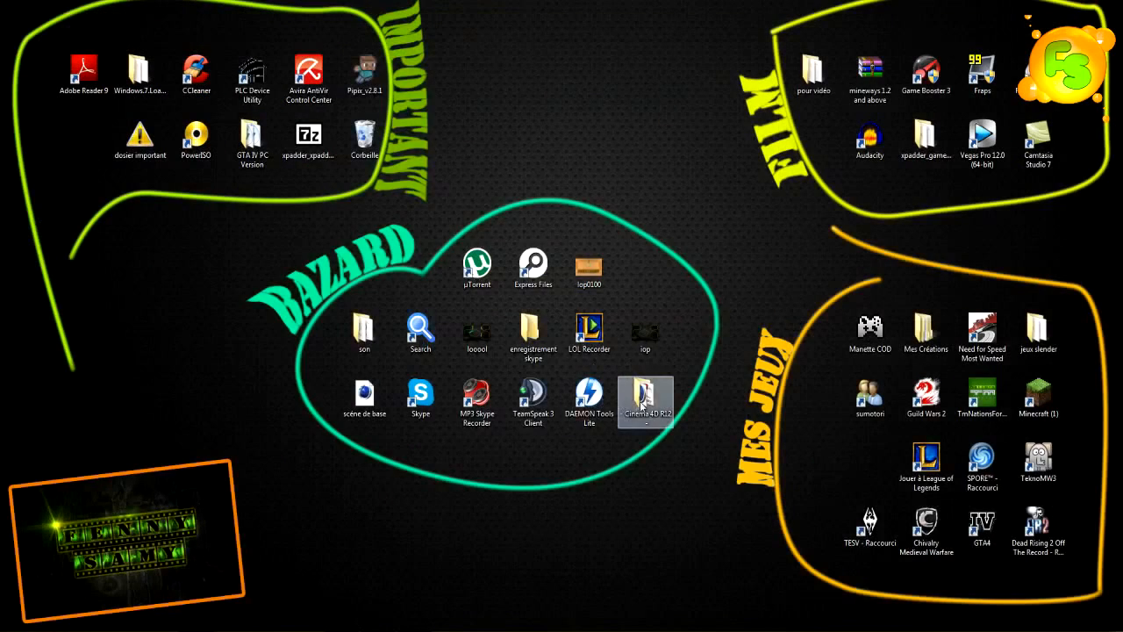
click(583, 458)
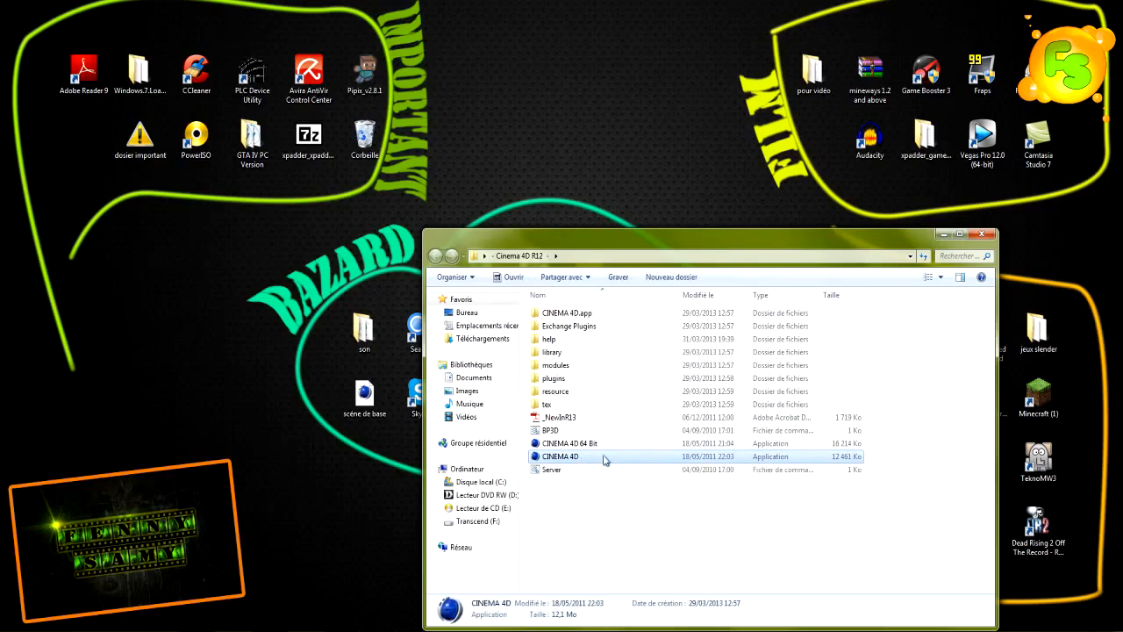
click(995, 235)
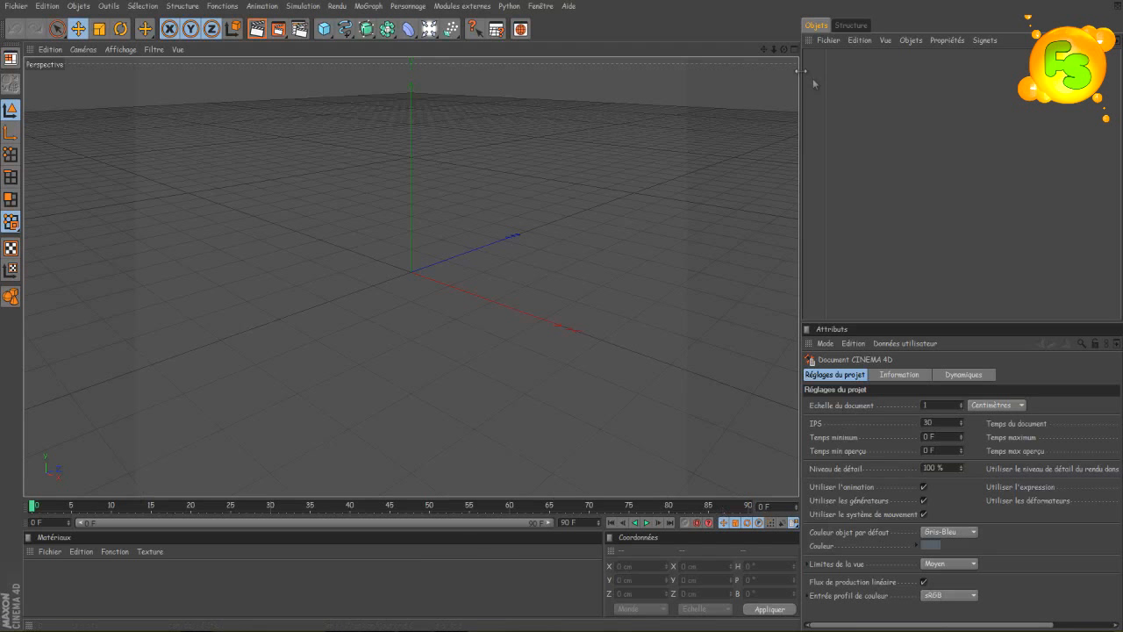
drag(785, 48, 562, 307)
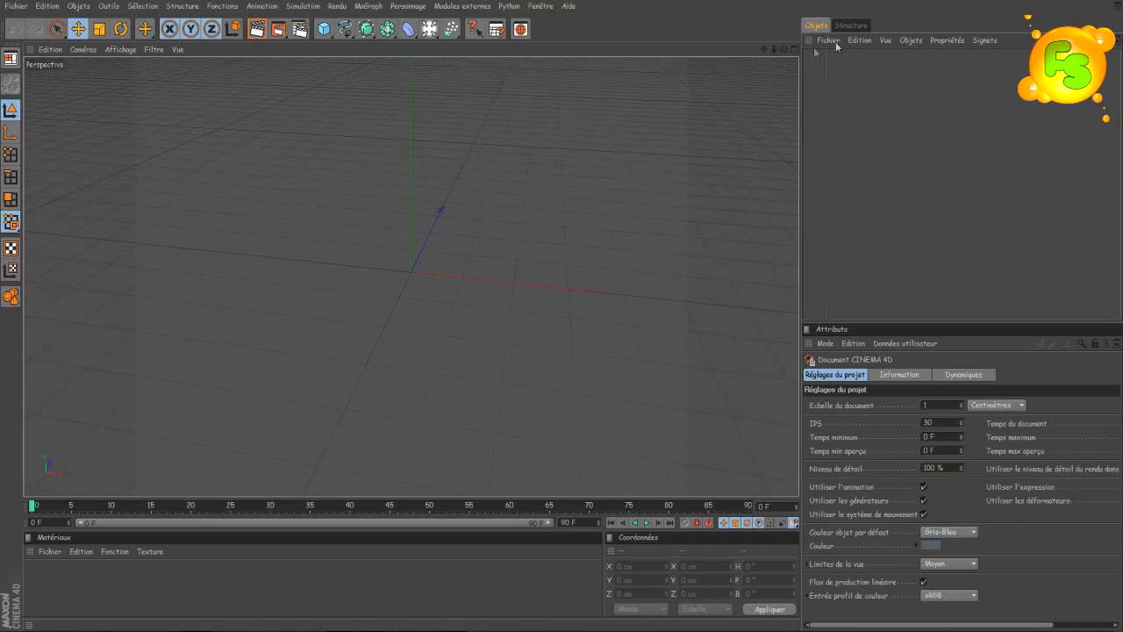
click(887, 42)
click(886, 41)
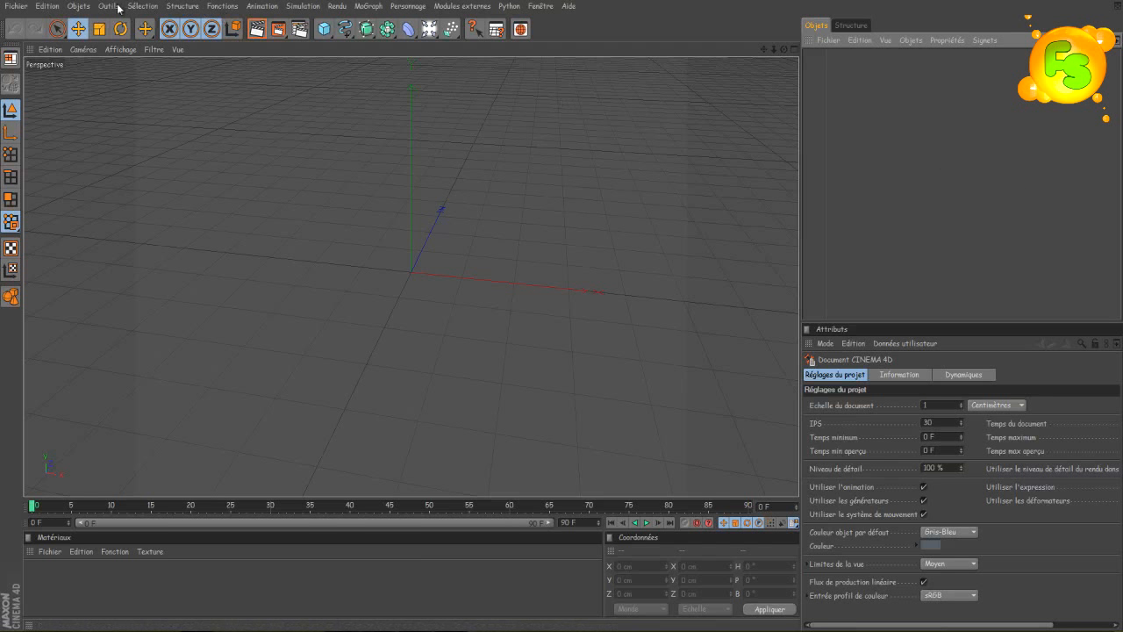
Step: Open the general preferences at the material preview settings (Aperçu des matériaux)
click(44, 10)
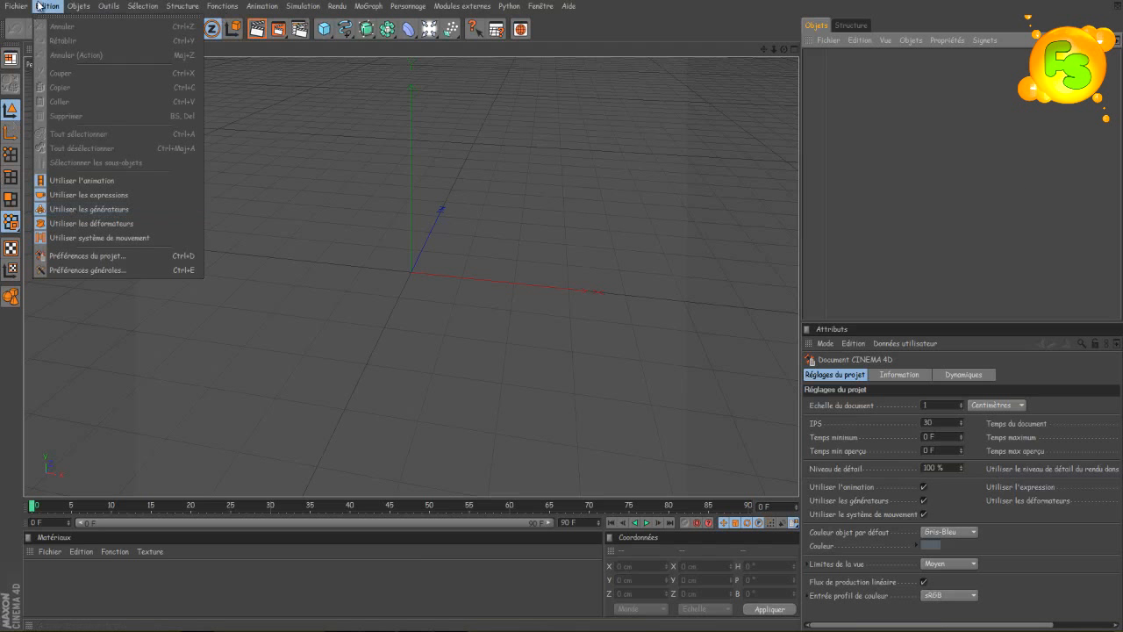
click(92, 270)
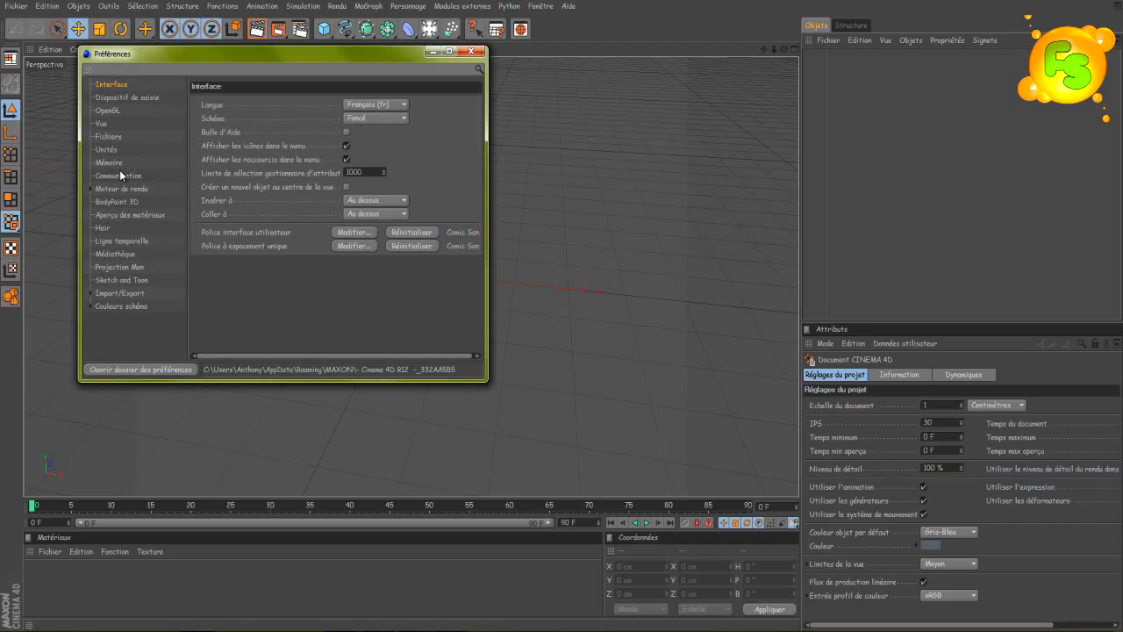
click(132, 215)
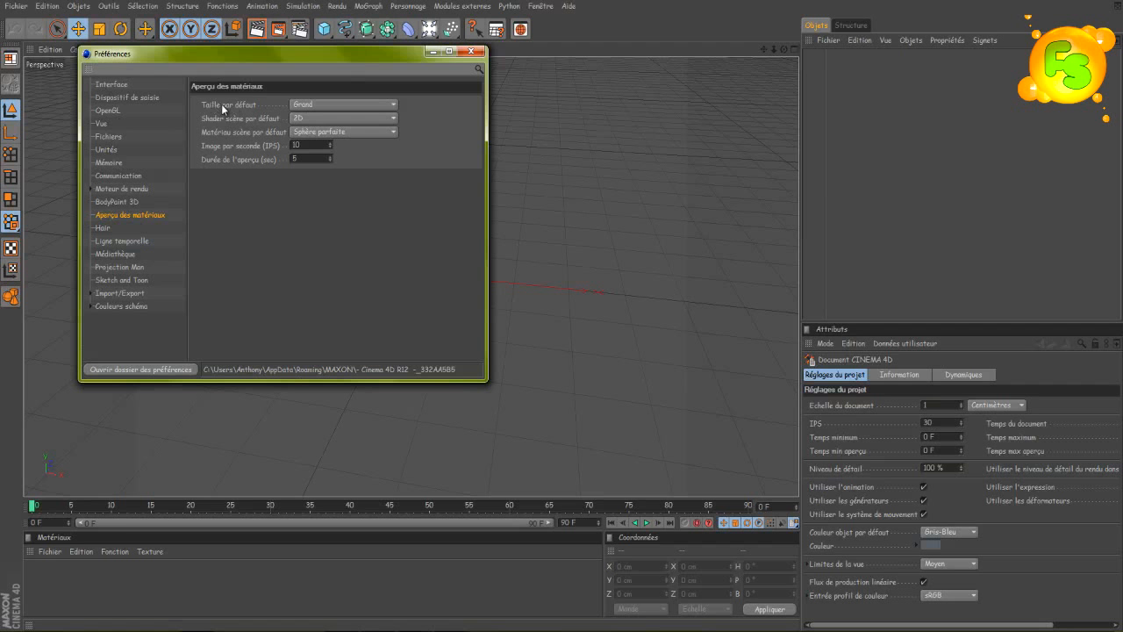
Step: Create a new material and open it in the material editor, placed beside the preferences window
double_click(70, 571)
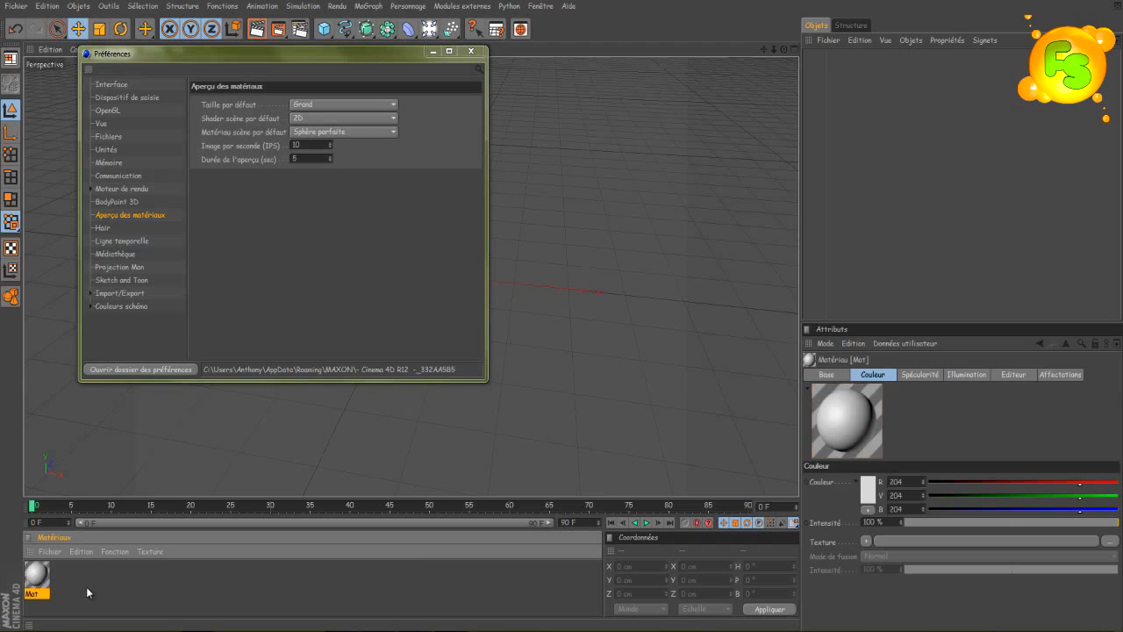
double_click(36, 575)
drag(229, 60, 561, 101)
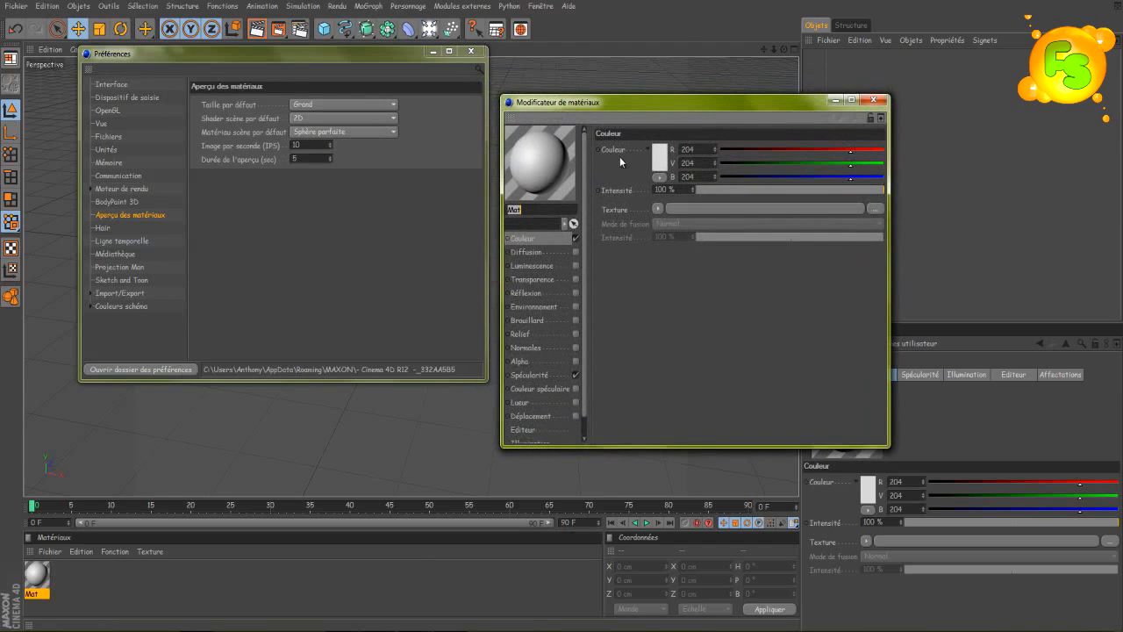
Step: Try the Enorme default material preview size, checking it in the reopened material editor, and set the size back to Grand
click(343, 105)
click(335, 163)
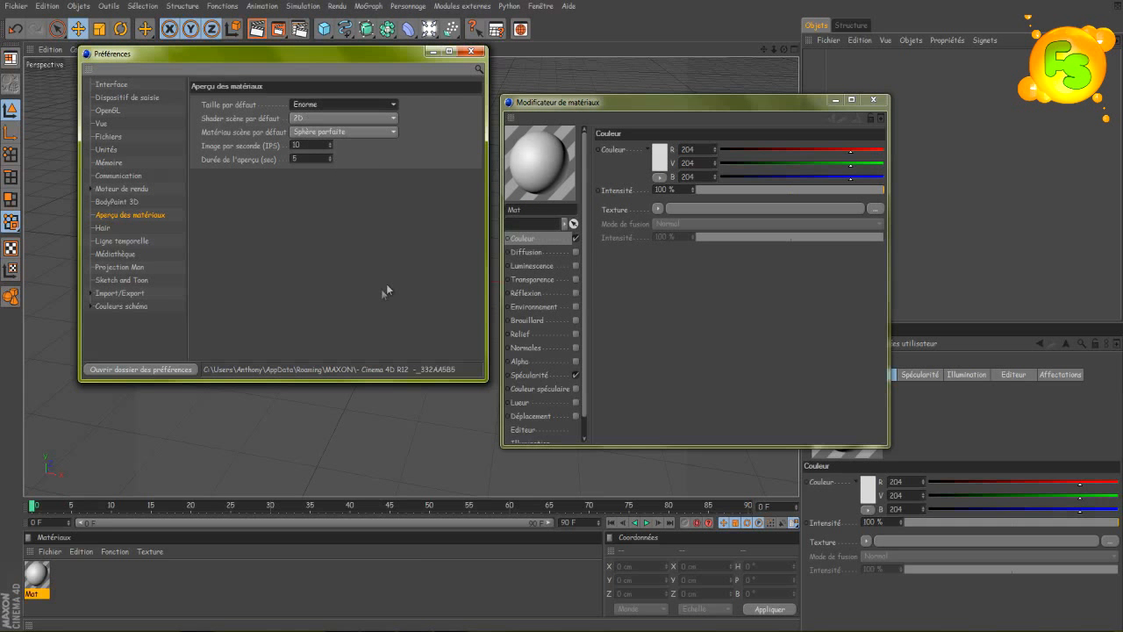
click(874, 100)
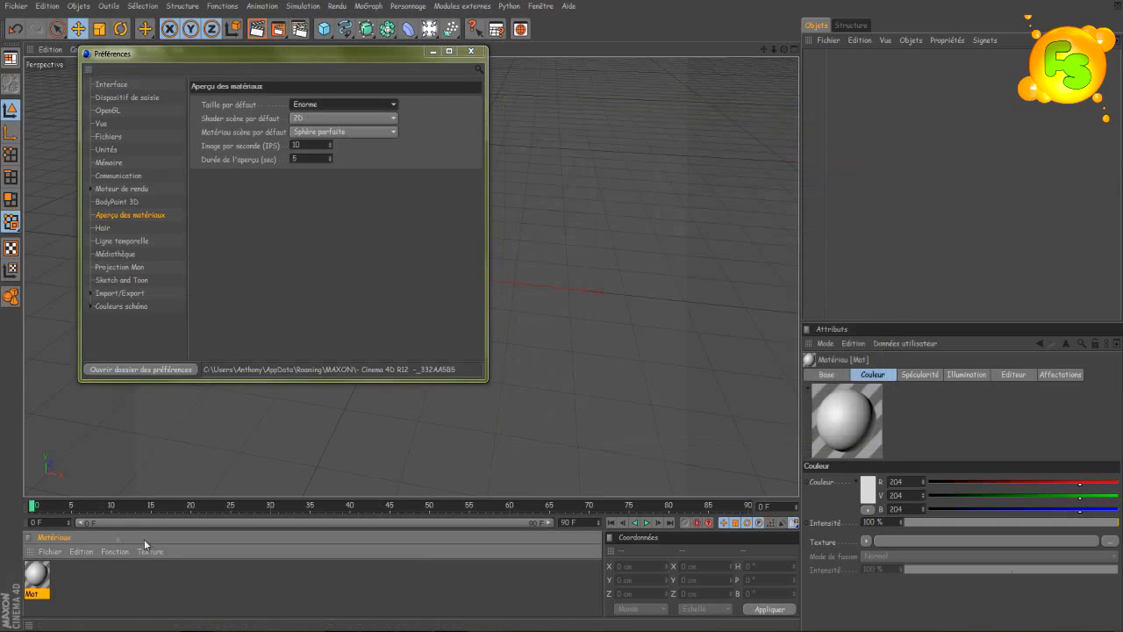
double_click(39, 578)
drag(270, 68, 728, 134)
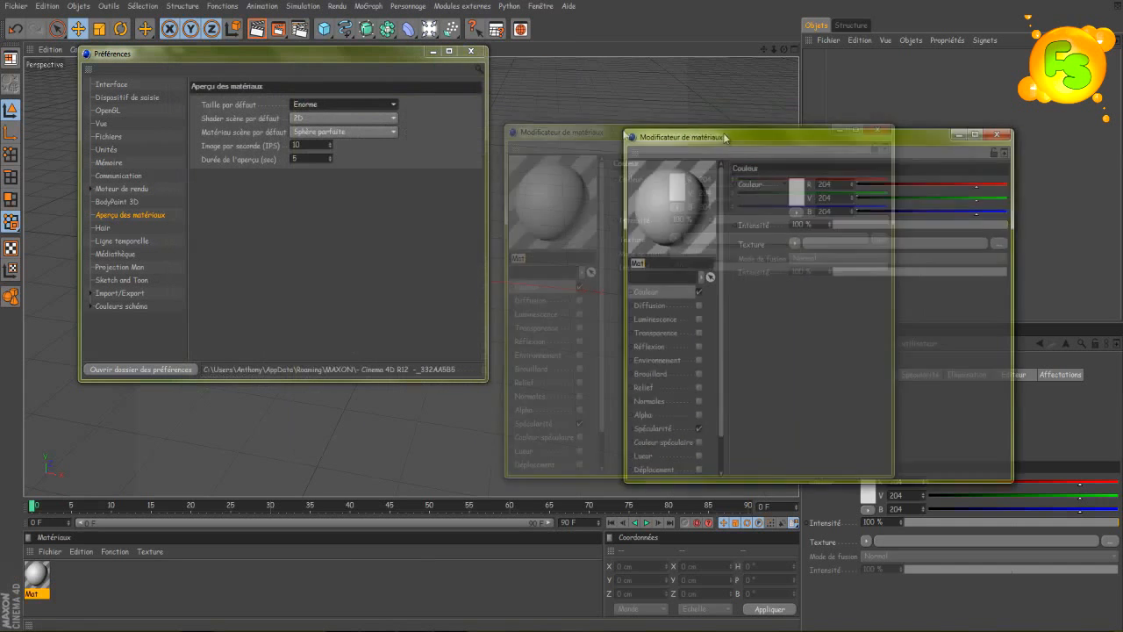
click(1000, 137)
click(335, 104)
click(303, 145)
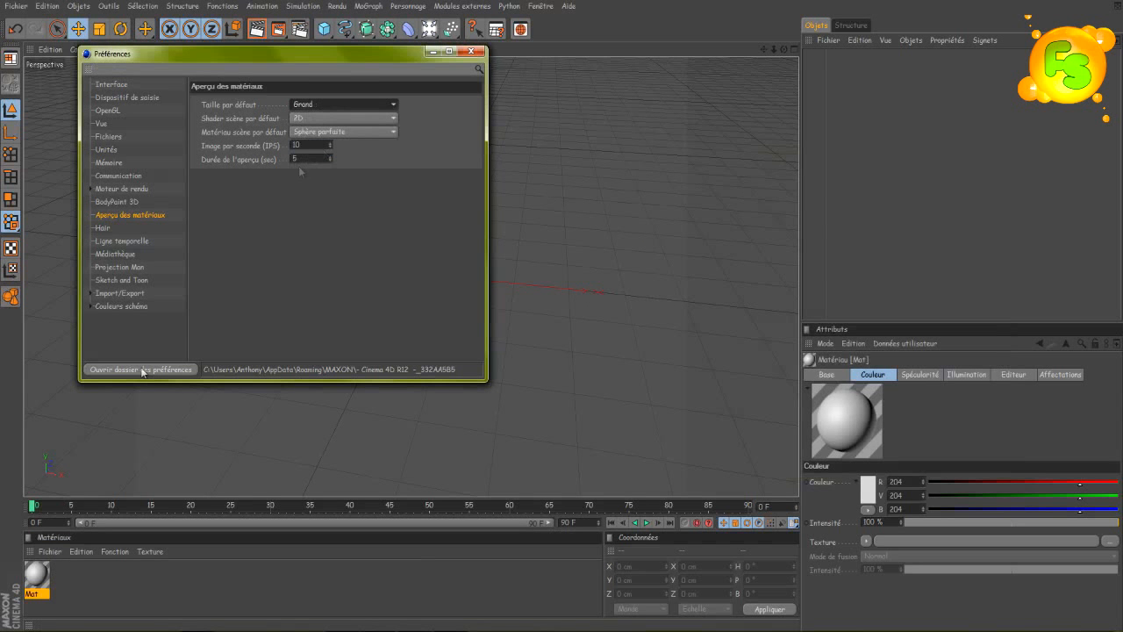
Step: Reopen the material editor and examine the material preview in an enlarged separate window, closing that window when done
double_click(36, 575)
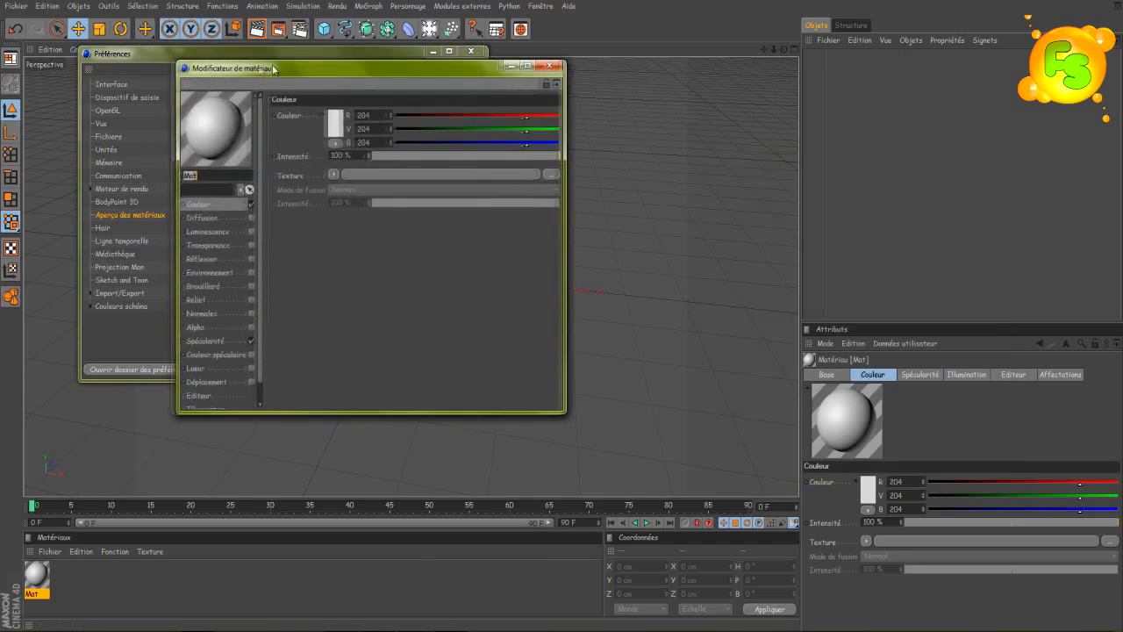
drag(273, 69, 551, 98)
right_click(512, 194)
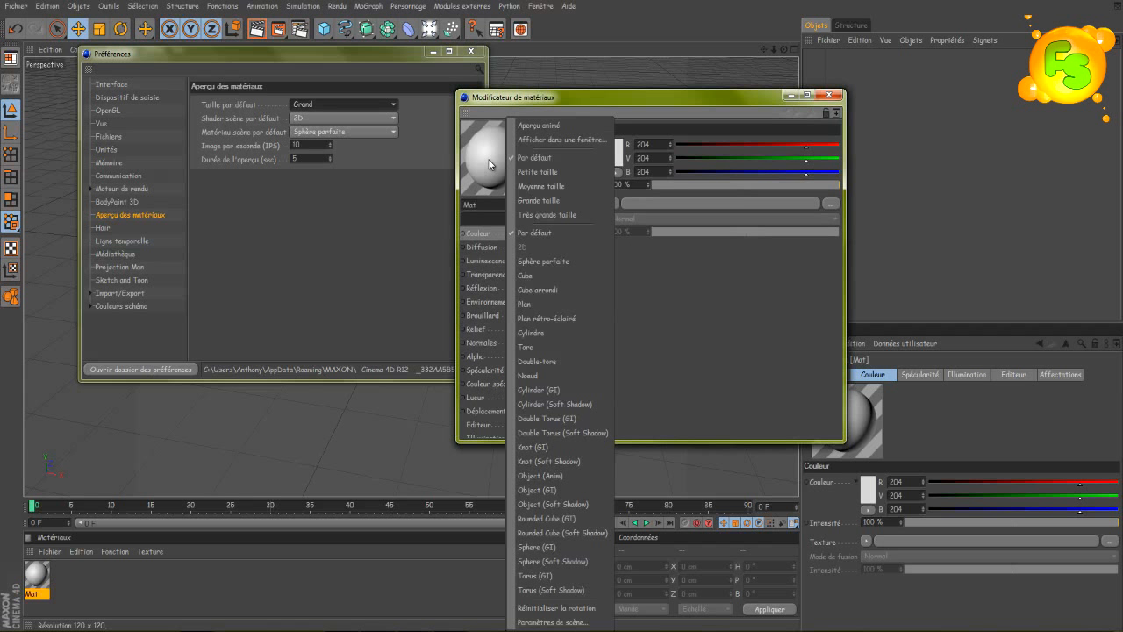
click(561, 140)
drag(611, 184, 765, 331)
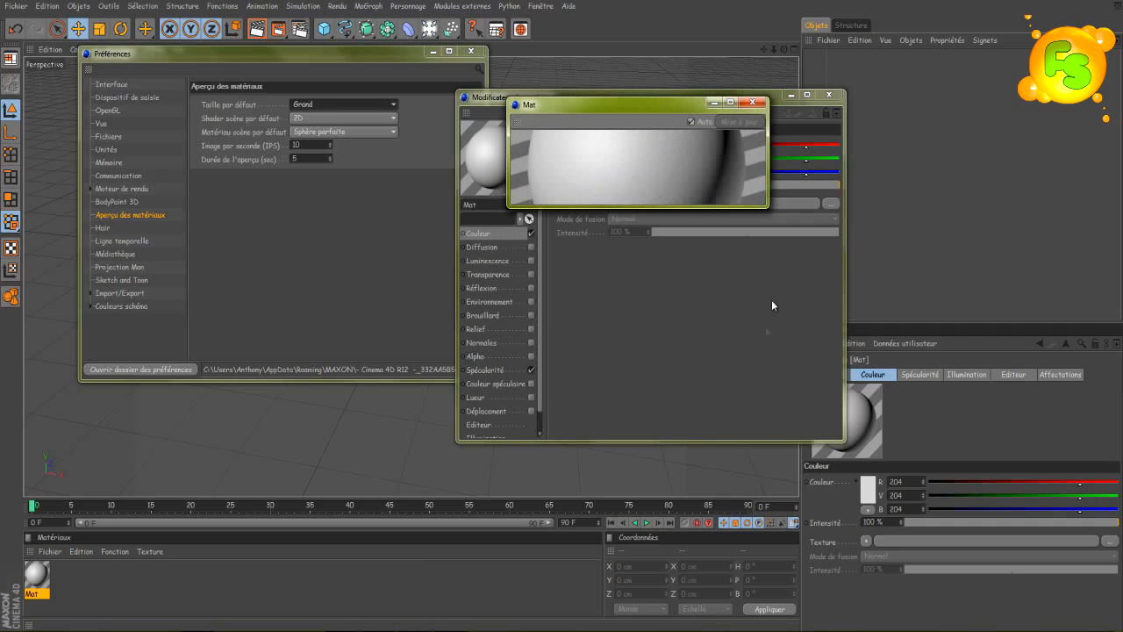
drag(765, 207, 801, 488)
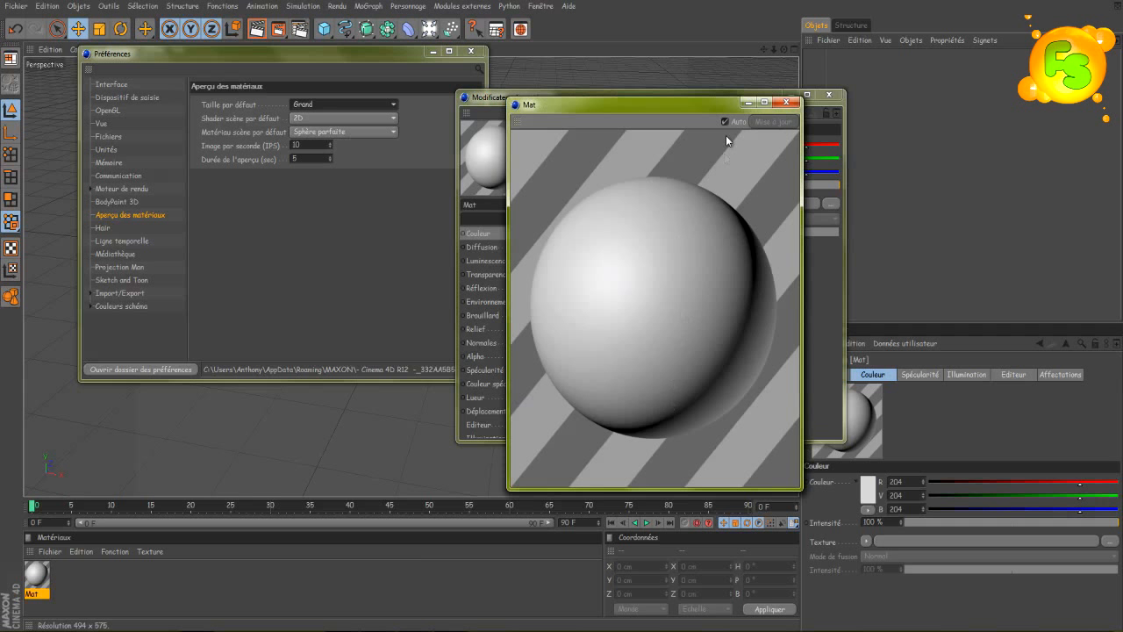
click(786, 102)
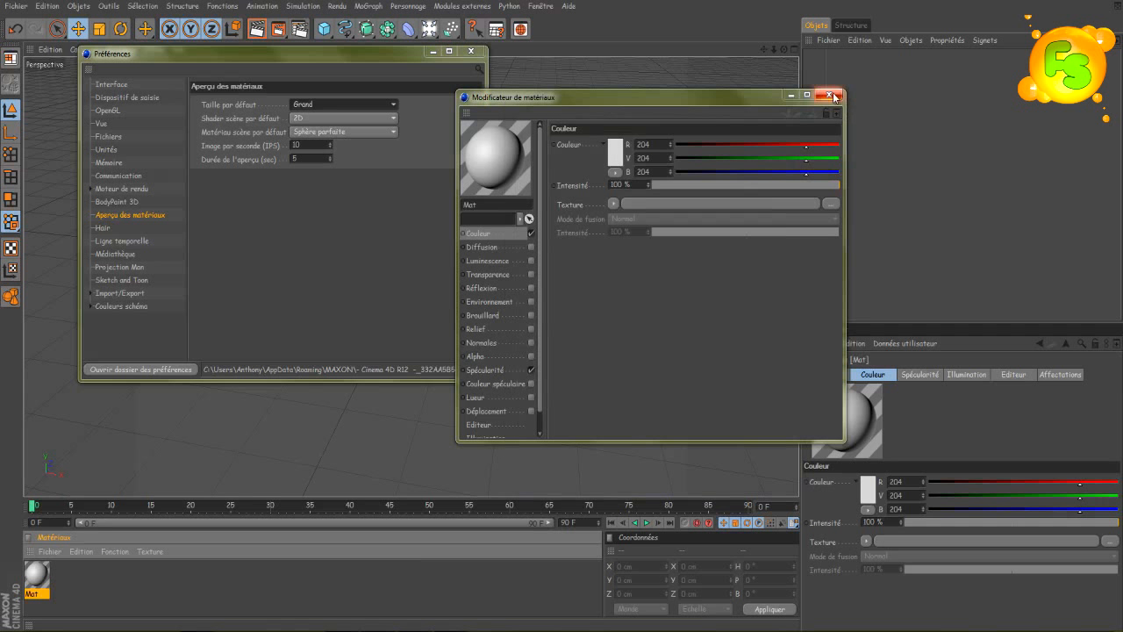
Step: Check the default shader scene choices and set the default material preview scene to Double Torus (Soft Shadow)
click(315, 118)
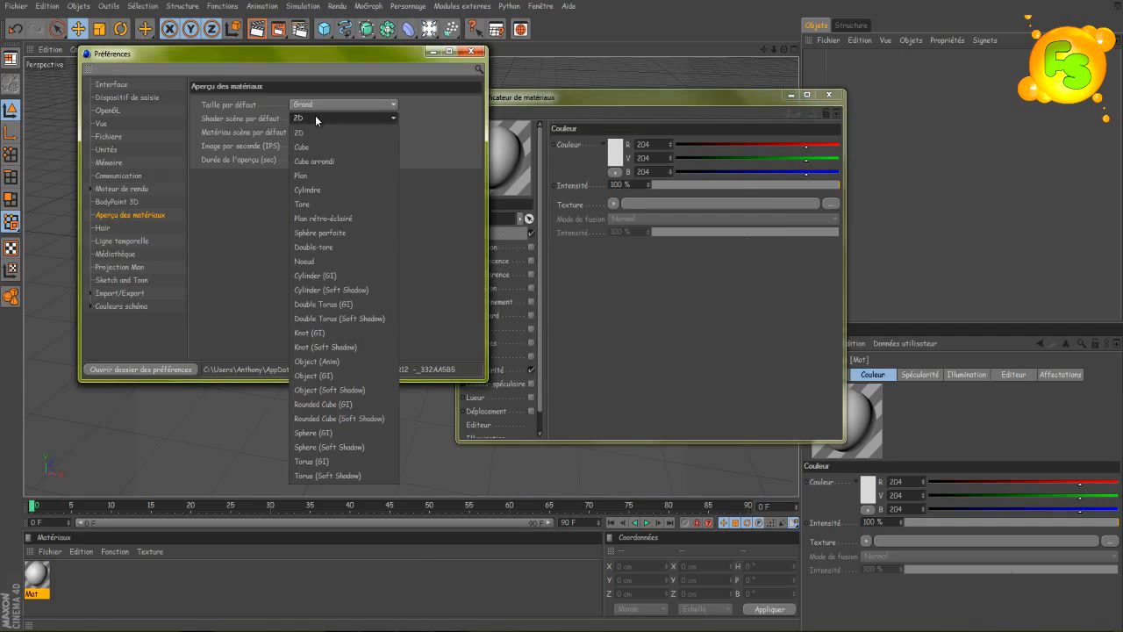
click(315, 115)
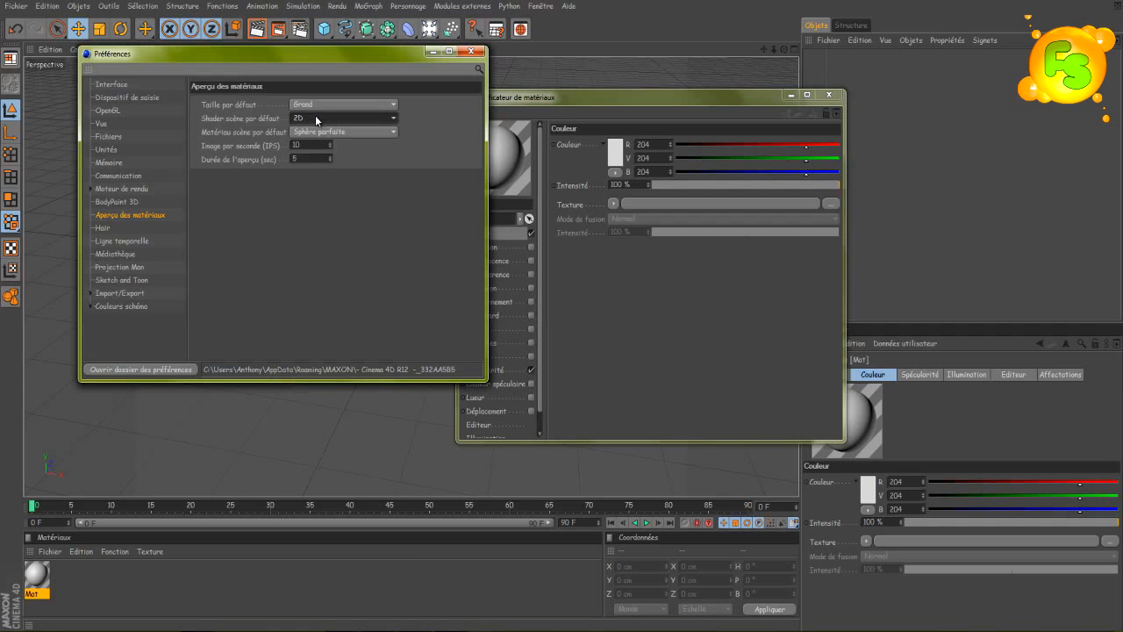
click(315, 115)
click(315, 115)
click(323, 132)
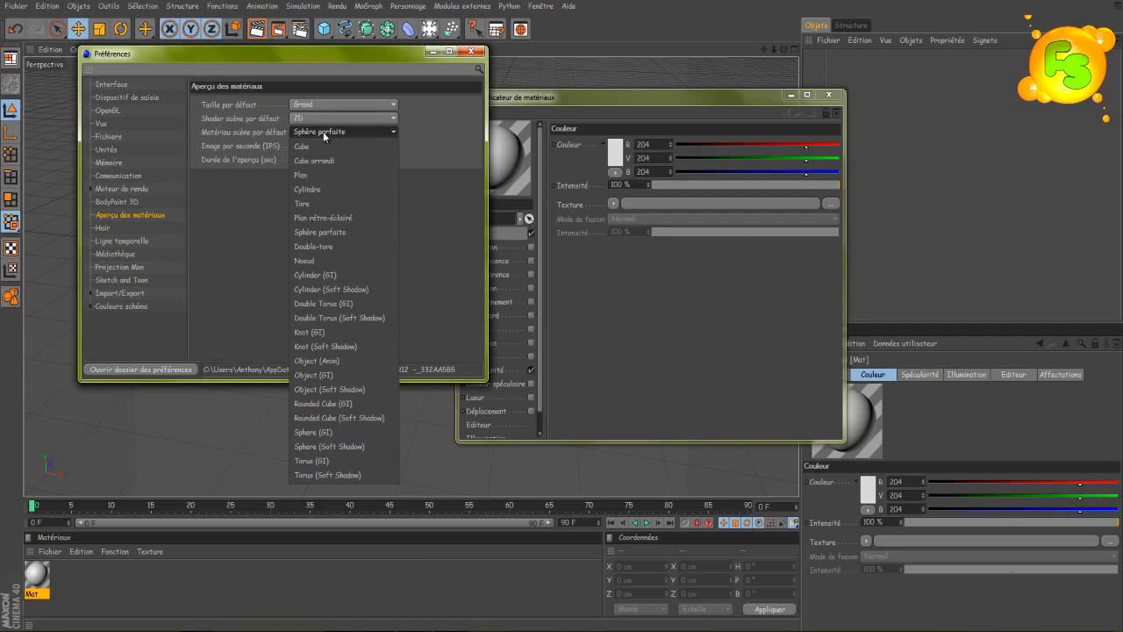
click(350, 319)
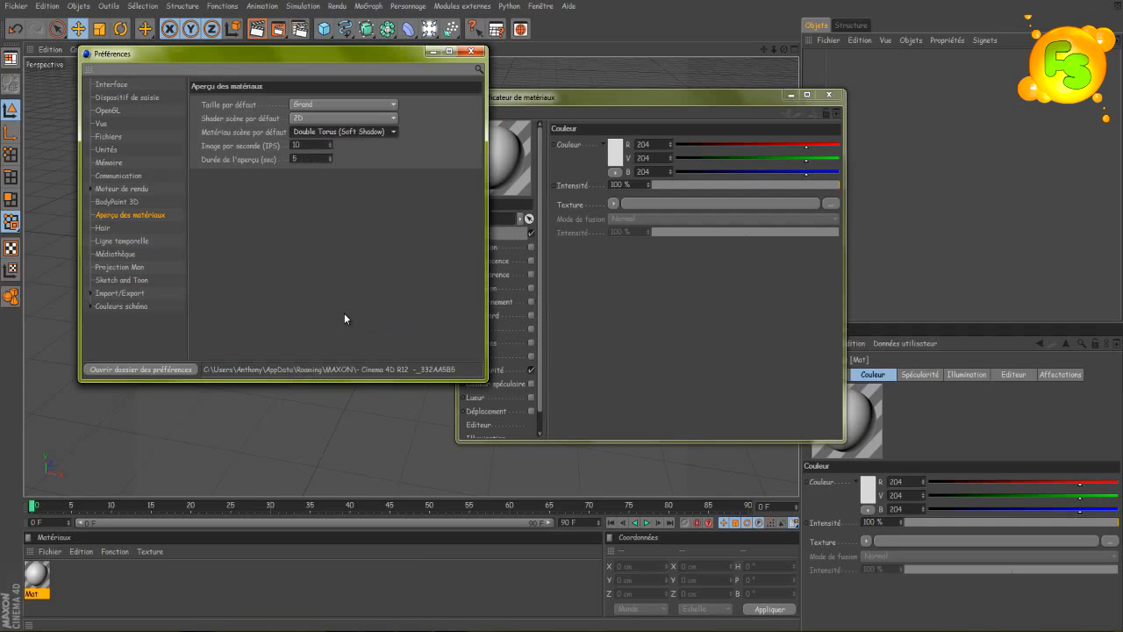
Step: Close the open material editor, create a second material and open that new material for editing
click(766, 173)
click(829, 96)
double_click(70, 579)
double_click(38, 577)
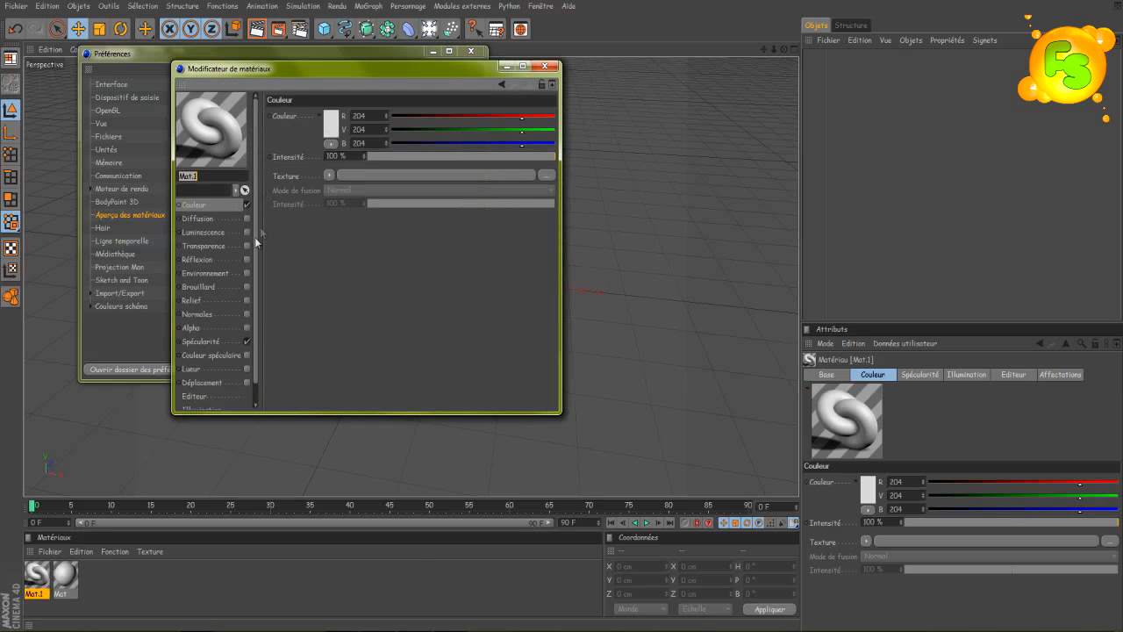
Step: Enable Réflexion on the double-torus material, set its reflection colour to R 255, V 42, B 255, and close the material editor
click(246, 260)
drag(437, 140, 557, 136)
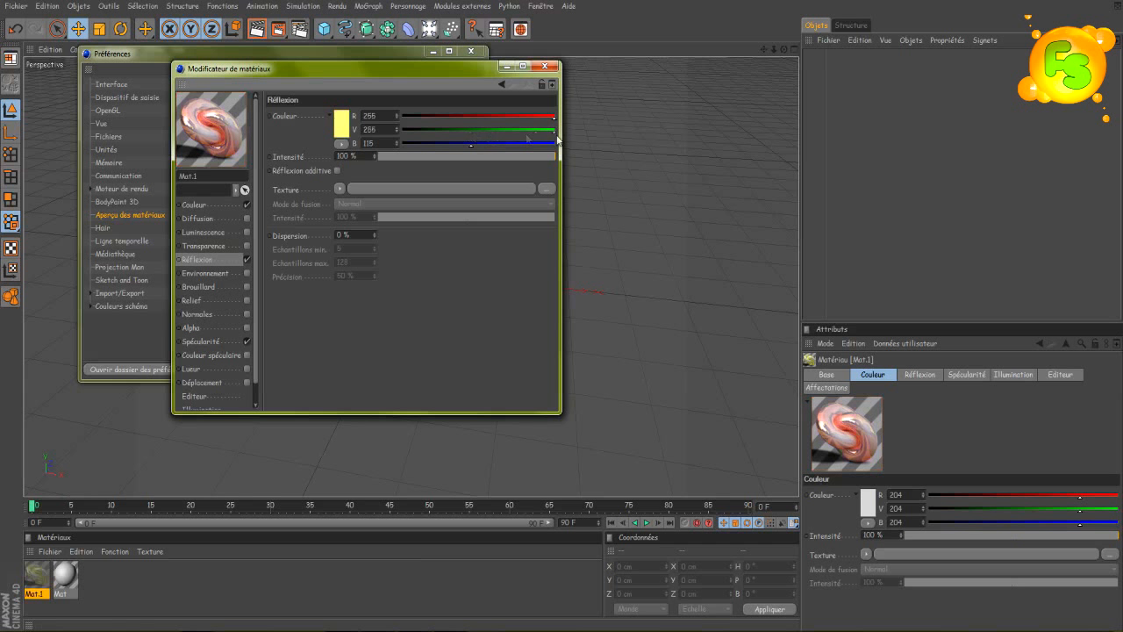
drag(466, 141, 548, 151)
drag(486, 130, 430, 134)
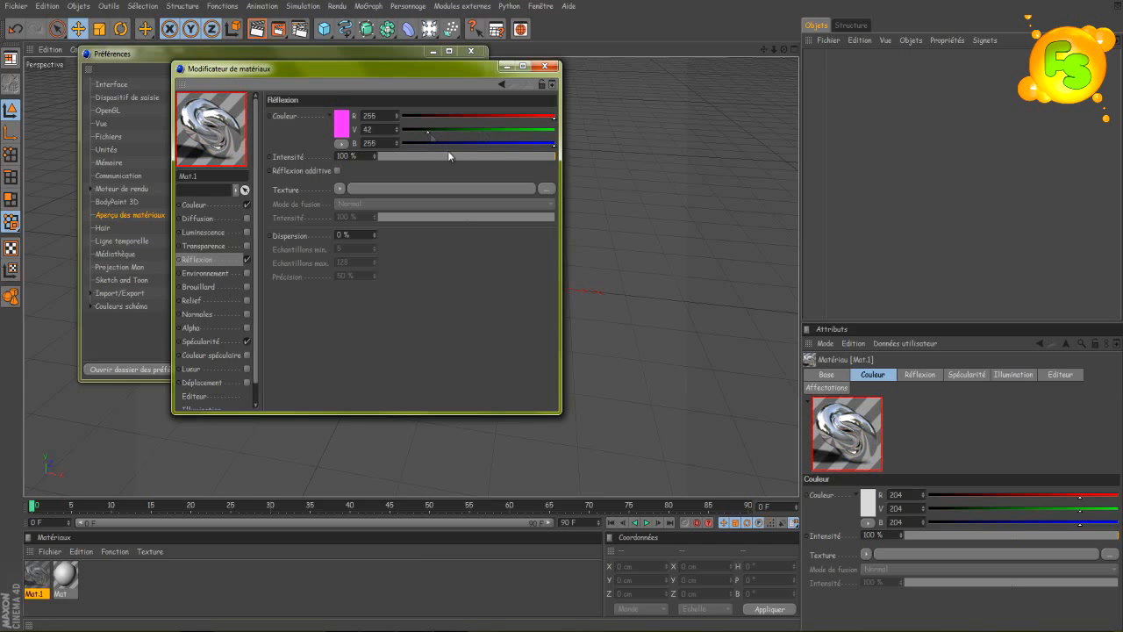
click(545, 66)
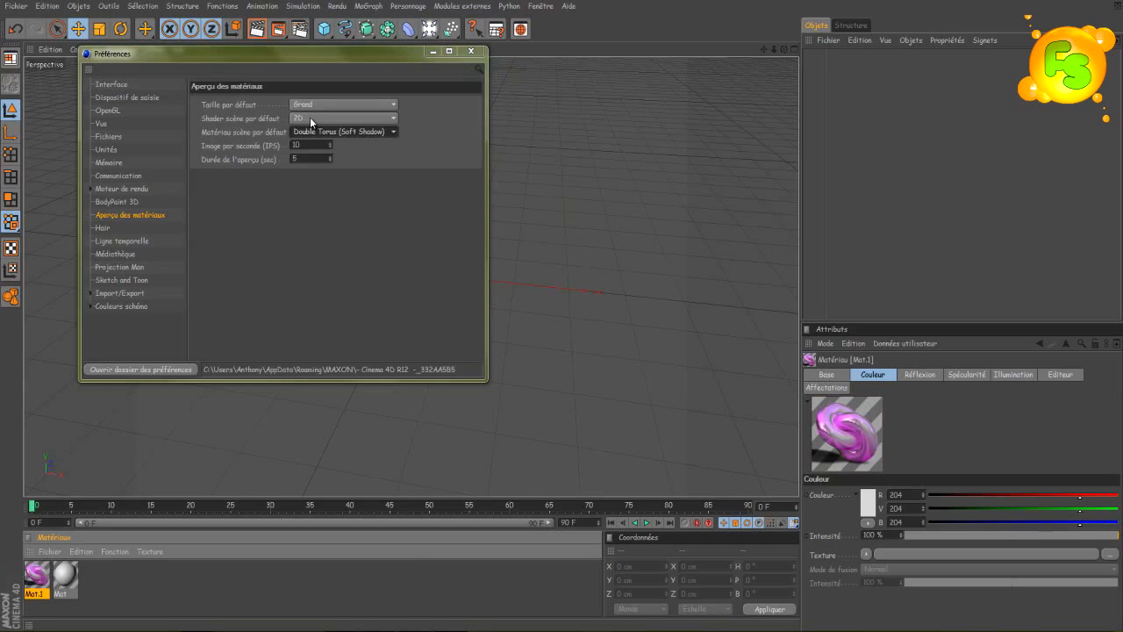
Step: Set the default material preview scene to Knot (GI) and create a third material
click(321, 117)
click(321, 121)
click(342, 131)
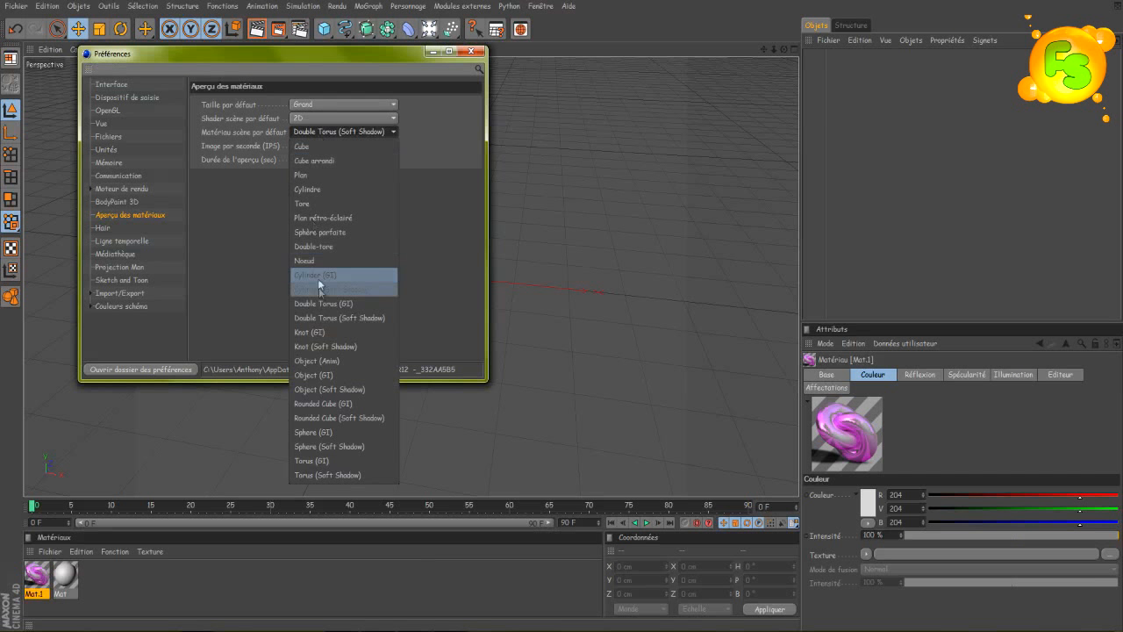
click(321, 333)
double_click(104, 593)
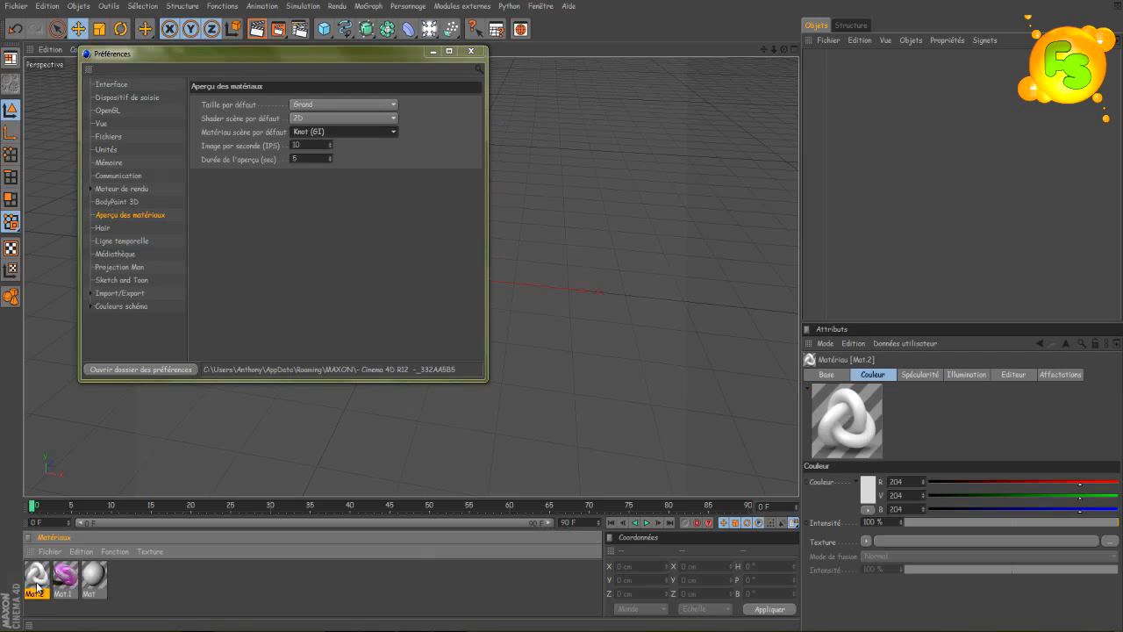
Step: Set the colour of the knot-preview material to R 204, V 78, B 61 and close the material editor
double_click(37, 574)
click(223, 205)
click(431, 140)
click(442, 133)
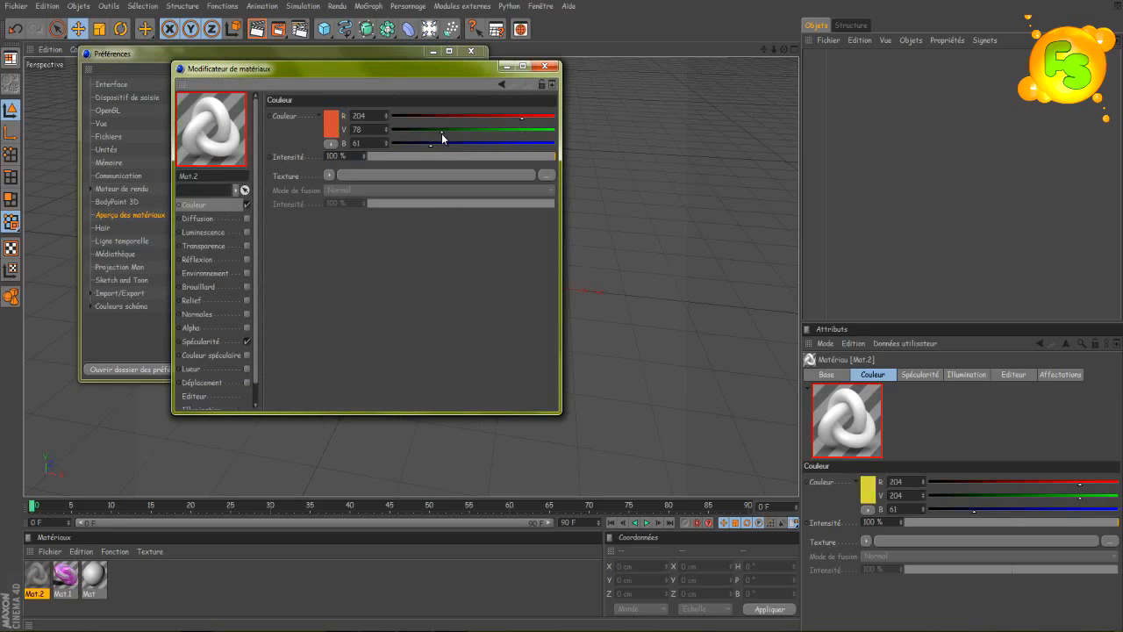
click(545, 65)
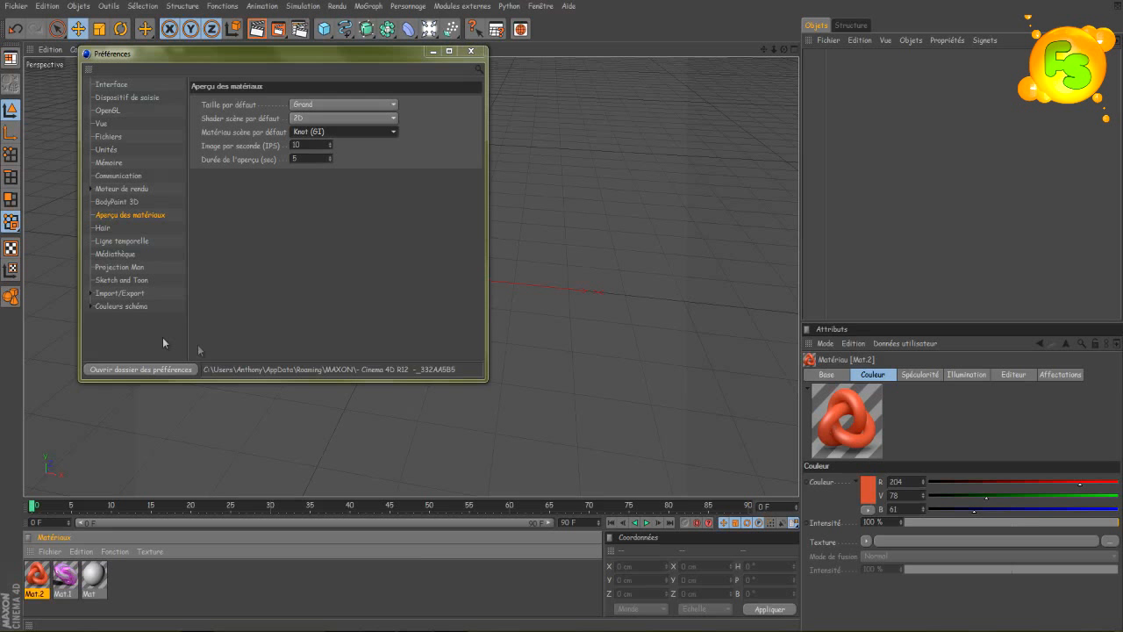
Step: Move the preferences window aside, look through the Couleurs schéma categories and open the interface colours (Couleurs)
drag(258, 60, 544, 125)
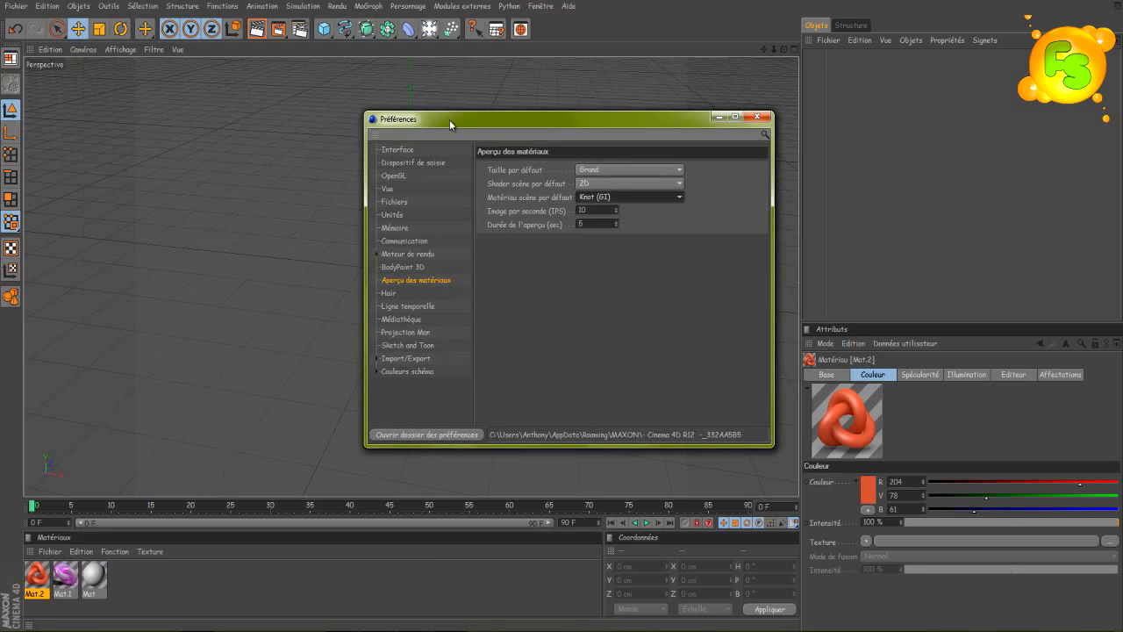
drag(449, 119, 402, 99)
click(352, 352)
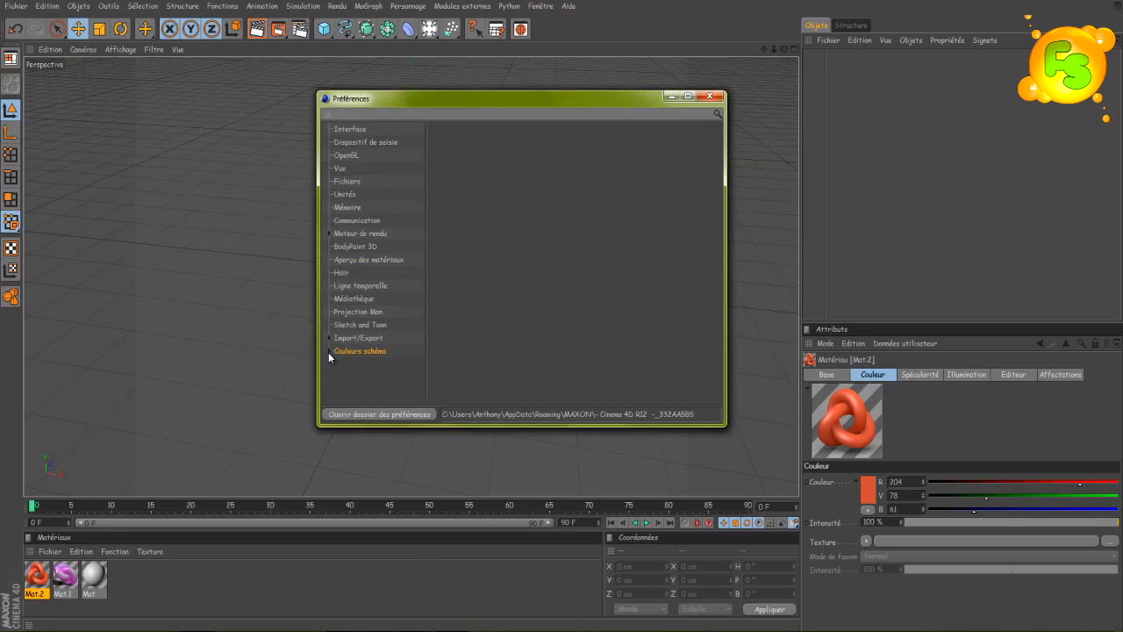
click(330, 352)
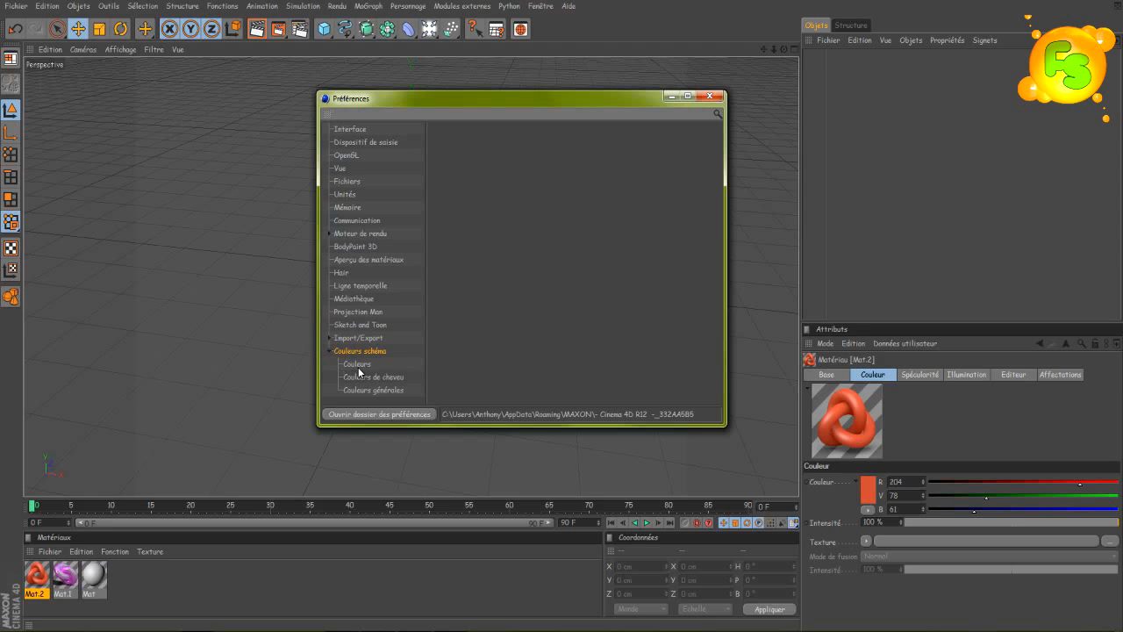
click(357, 365)
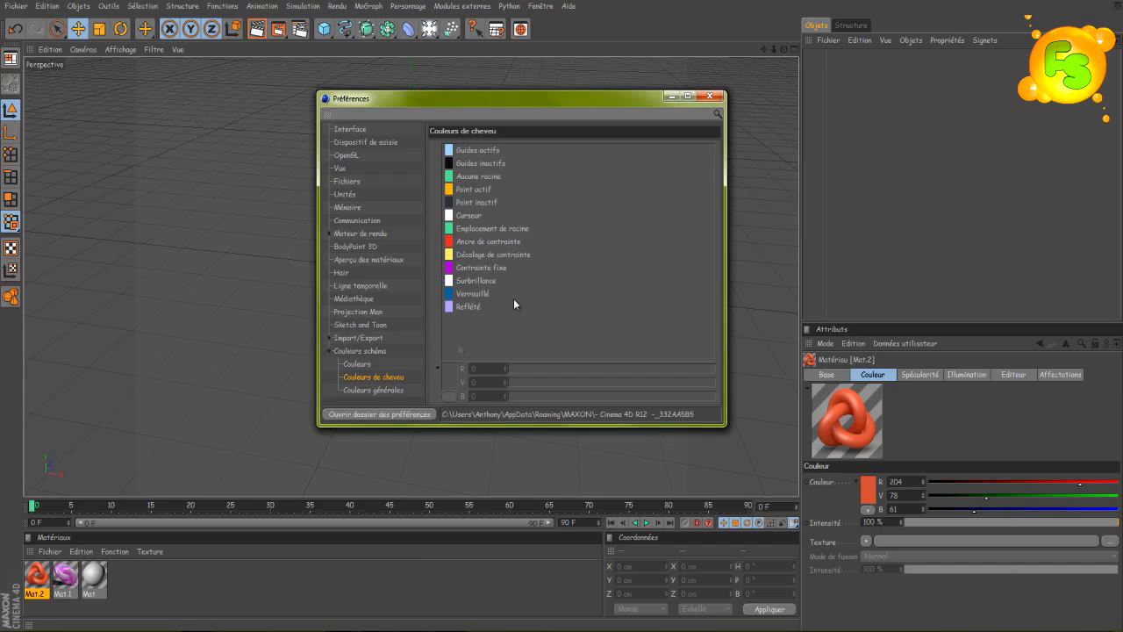
click(370, 389)
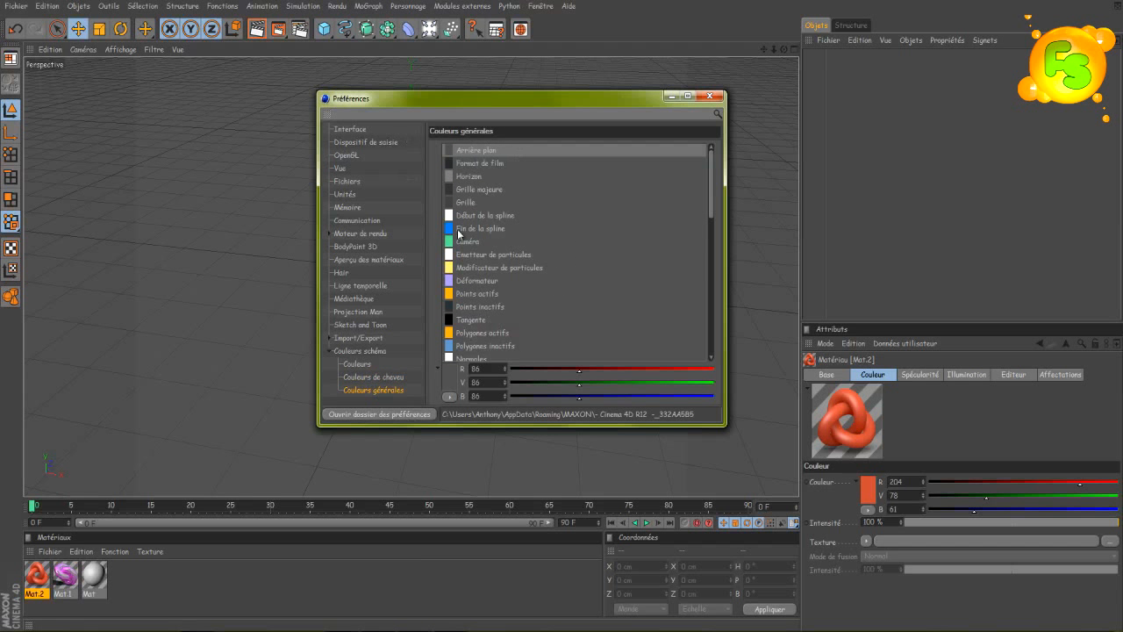
click(356, 364)
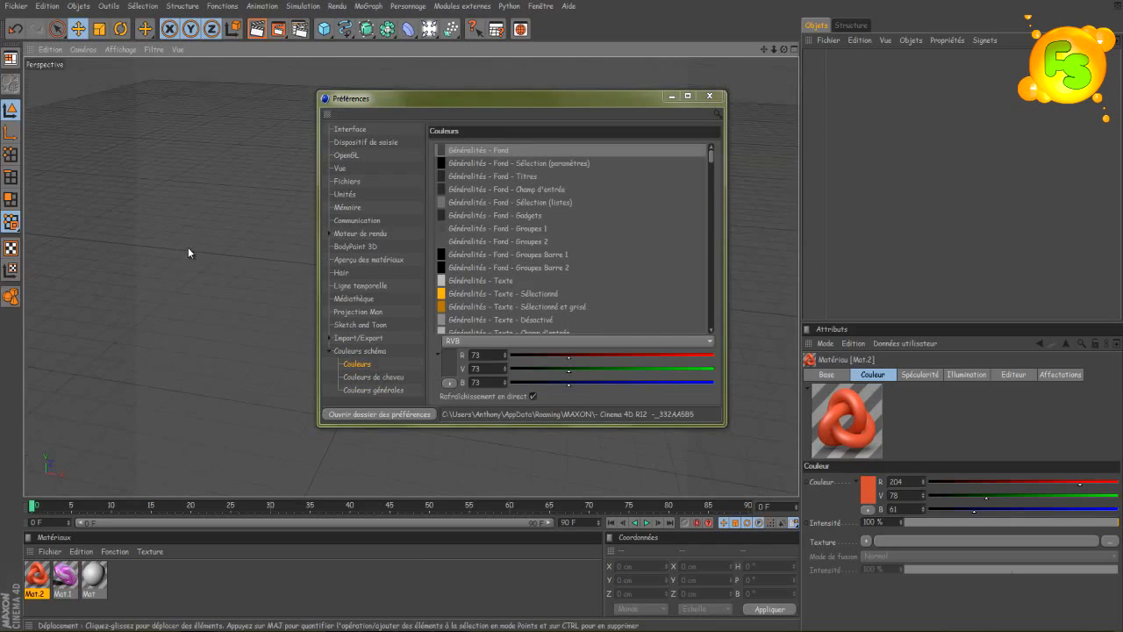
Step: Tint the Généralités - Fond colour dark olive and try adjusting the red of Généralités - Fond - Sélection (paramètres)
click(502, 149)
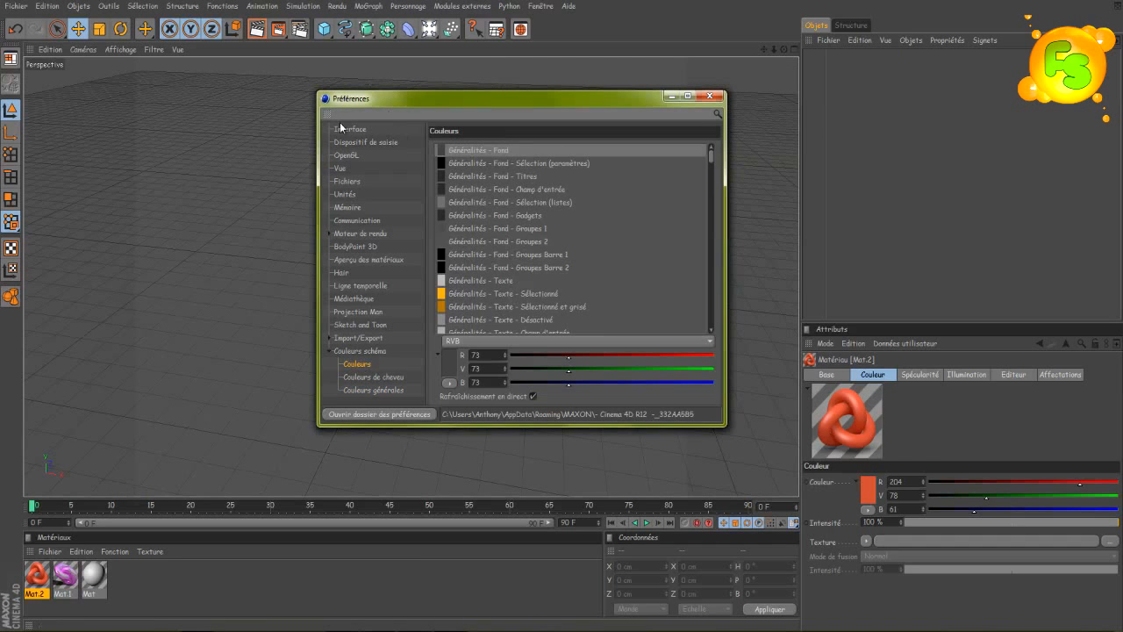
mouse_move(568, 357)
mouse_down()
mouse_move(647, 352)
mouse_move(531, 360)
mouse_move(736, 359)
mouse_move(576, 375)
mouse_move(721, 377)
mouse_move(470, 386)
mouse_move(611, 384)
mouse_move(766, 354)
mouse_move(681, 390)
mouse_move(705, 379)
mouse_move(526, 386)
mouse_move(571, 388)
mouse_move(554, 371)
mouse_move(575, 372)
mouse_move(558, 385)
mouse_up()
click(513, 163)
mouse_move(566, 354)
mouse_down()
mouse_move(655, 358)
mouse_move(510, 354)
mouse_move(577, 355)
mouse_up()
Step: Try different red amounts on the Généralités - Fond - Titres colour and switch it to amber (R 255, V 191, B 0)
click(476, 174)
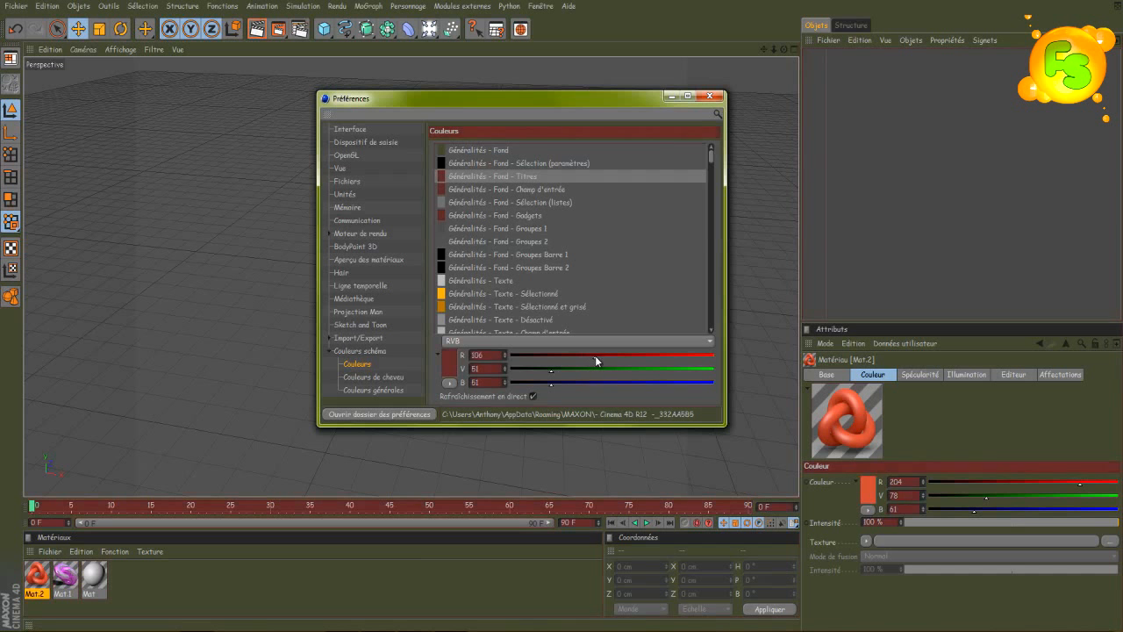
drag(580, 355, 541, 359)
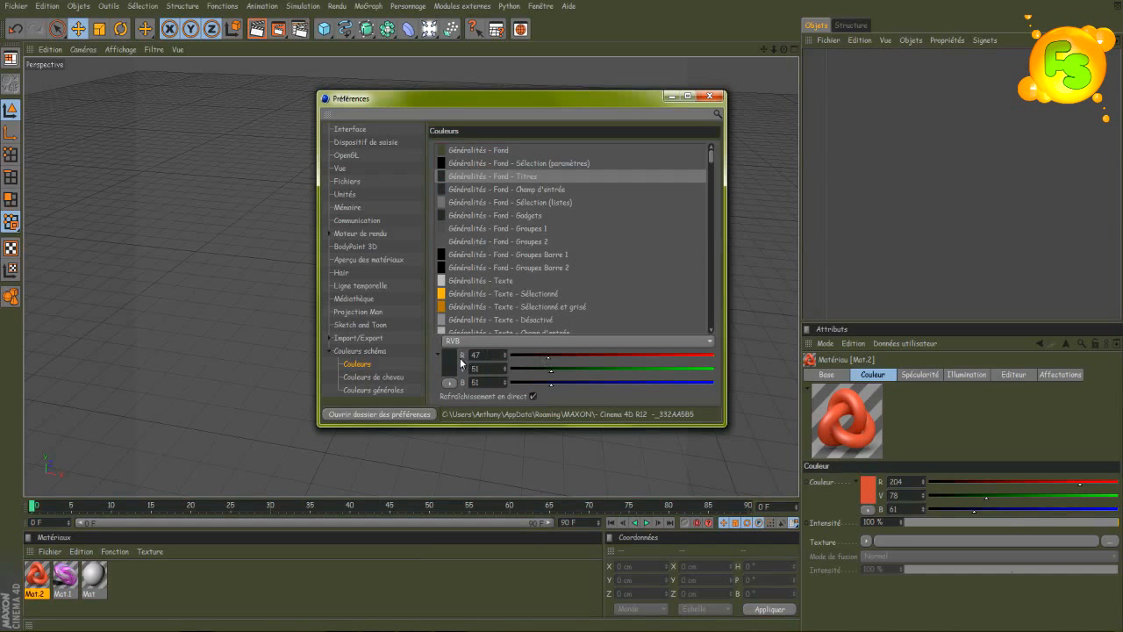
click(452, 361)
drag(459, 340, 438, 316)
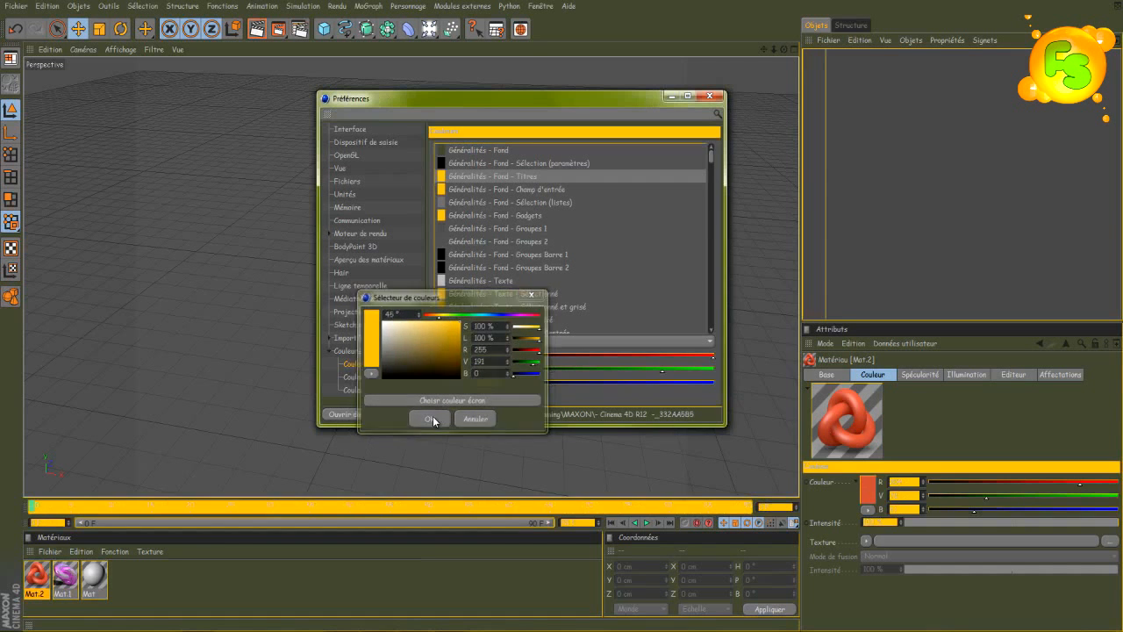
click(429, 419)
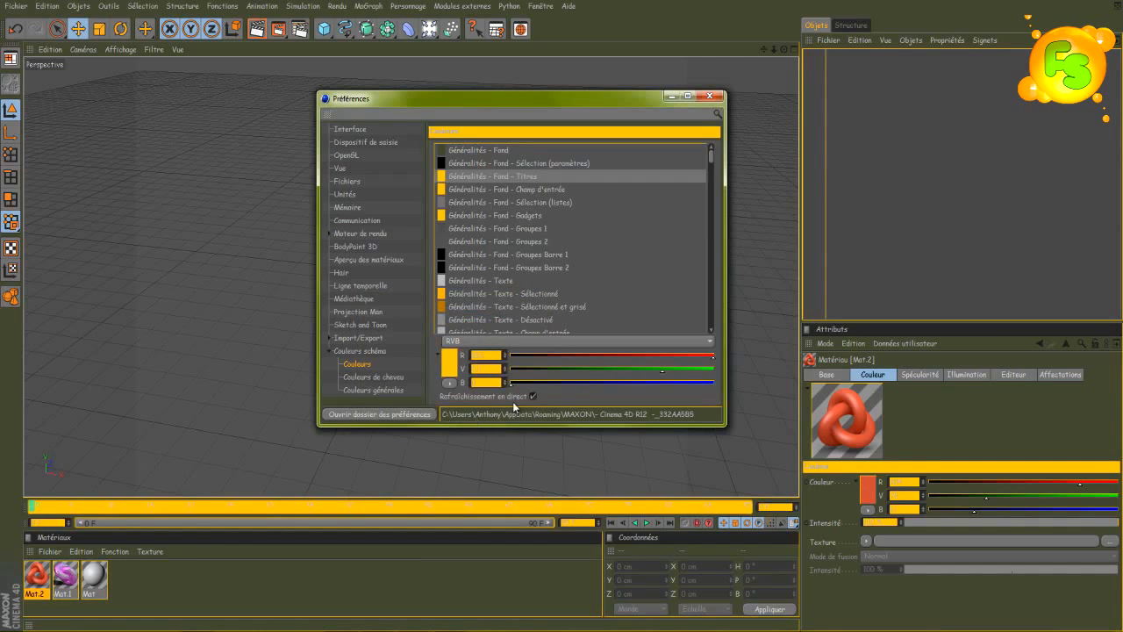
Step: Try a darker orange-brown and a pale cream shade for the Généralités - Fond - Titres colour
drag(682, 359, 624, 371)
click(639, 356)
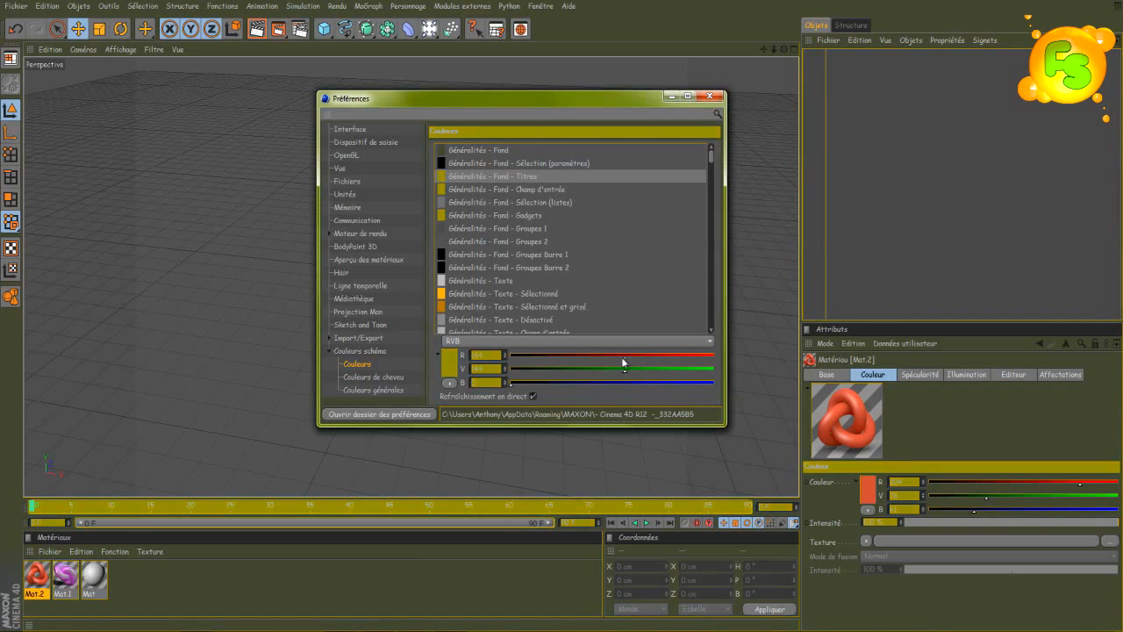
drag(620, 370, 575, 370)
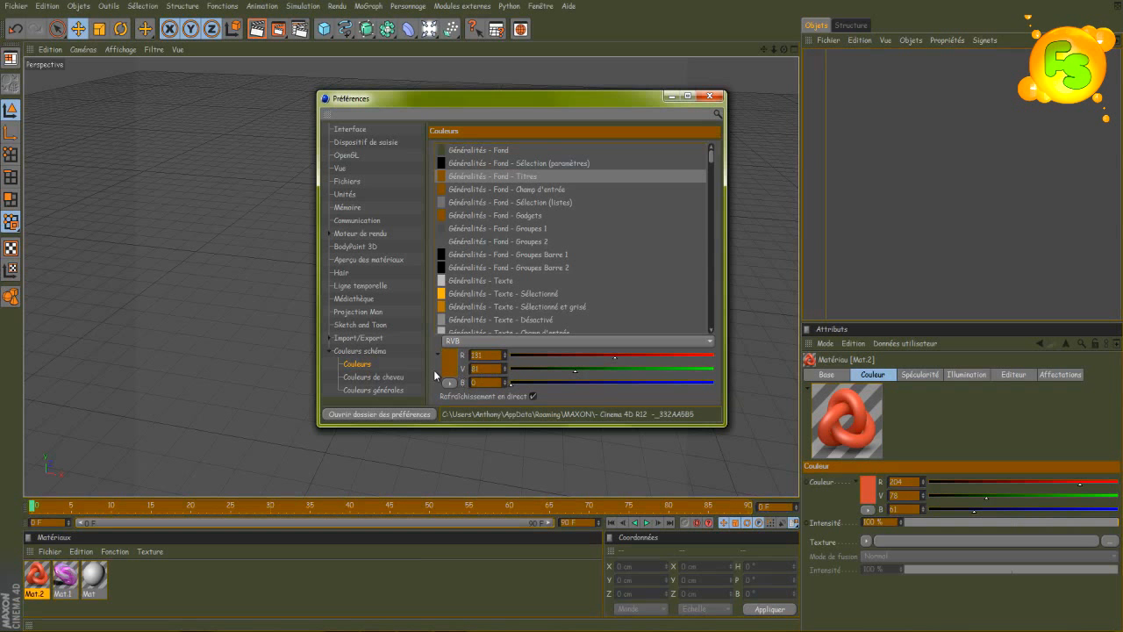
click(458, 358)
drag(435, 337, 417, 323)
click(434, 420)
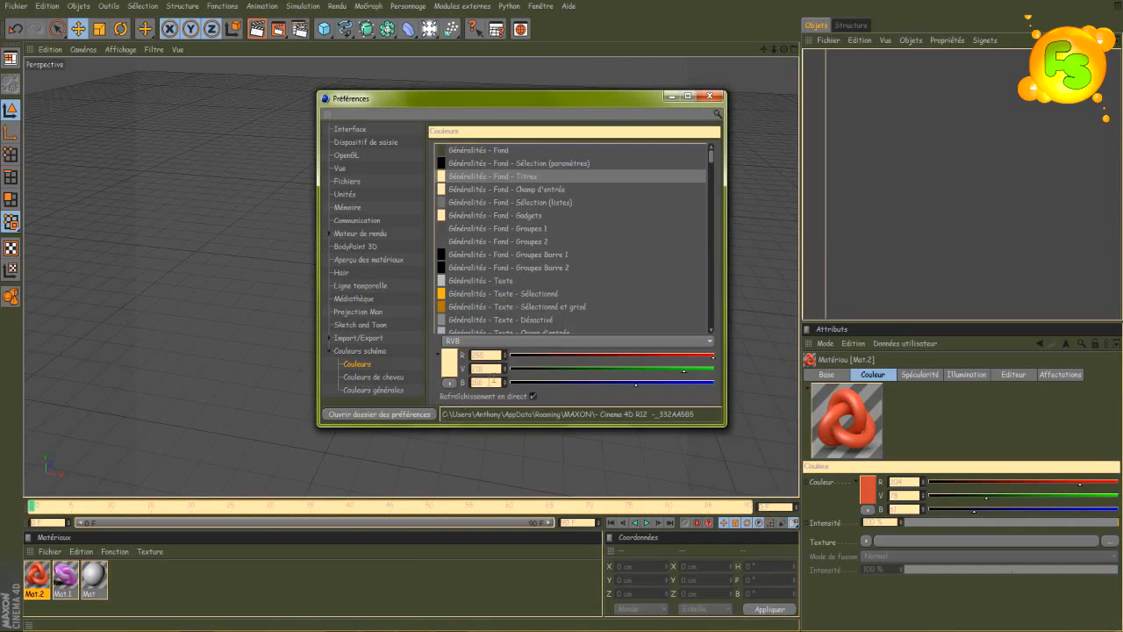
Step: Set the Généralités - Fond - Titres colour to a muted dark mauve, R 92, V 74, B 79
click(449, 367)
click(391, 355)
click(426, 420)
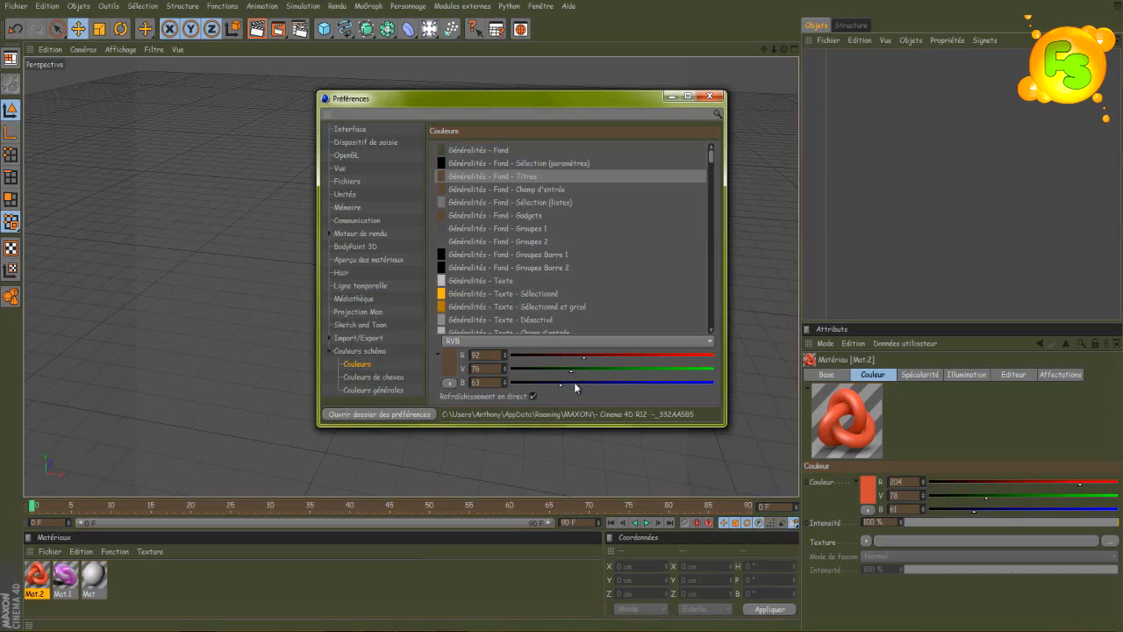
click(570, 369)
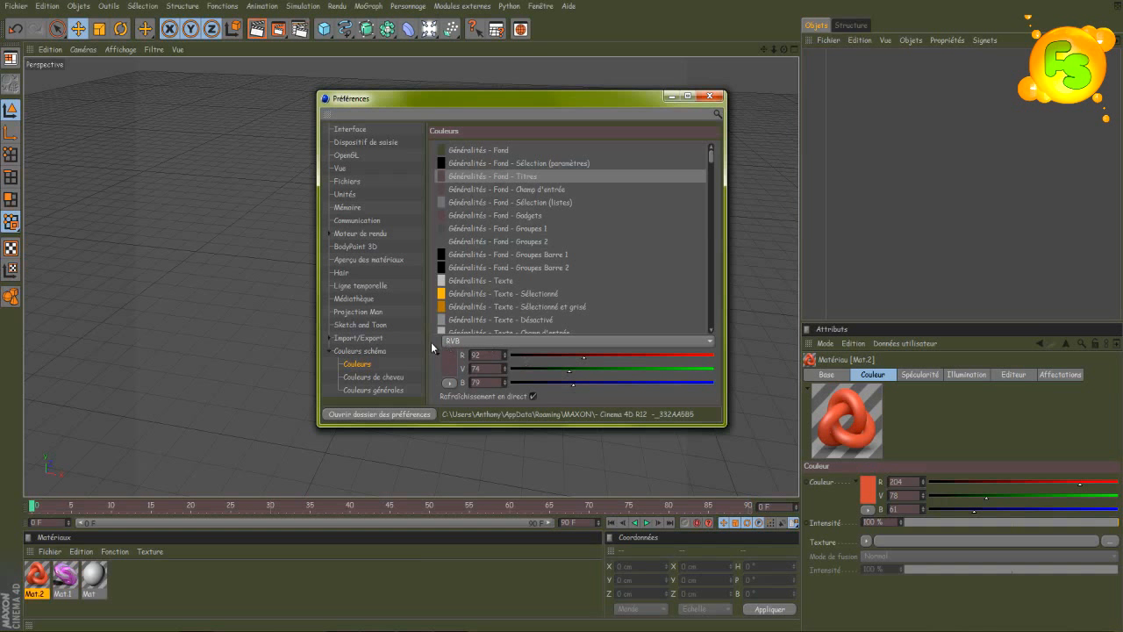
Step: Add three cubes and try magenta (R 233, V 0, B 255) for Généralités - Texte - Sélectionné, checking it on a selected cube
click(528, 293)
click(866, 159)
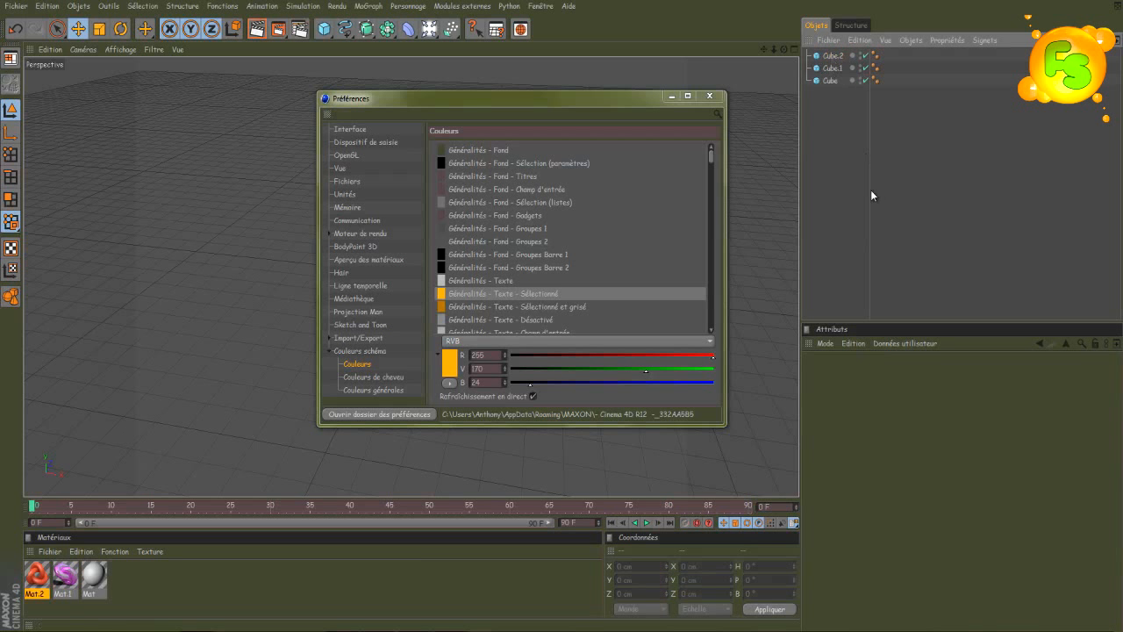
click(450, 362)
drag(461, 317, 520, 318)
click(429, 420)
click(832, 56)
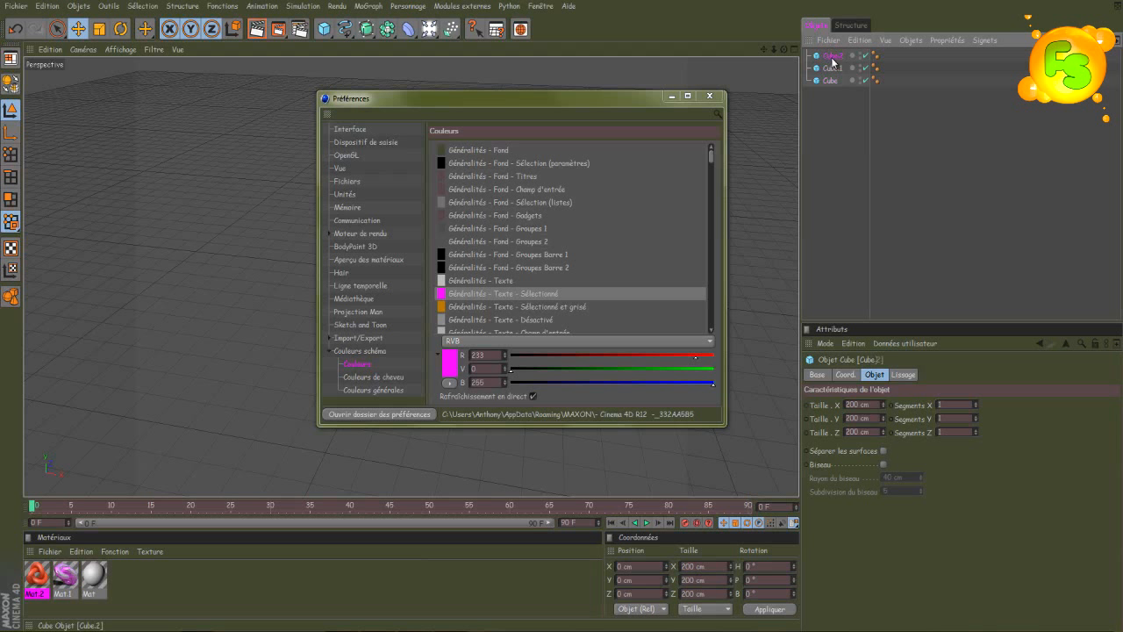
Step: Set the Généralités - Texte - Sélectionné colour to pure green (R 0, V 255, B 0) and check it by selecting the cubes
click(442, 360)
drag(605, 368, 614, 368)
drag(535, 355, 502, 358)
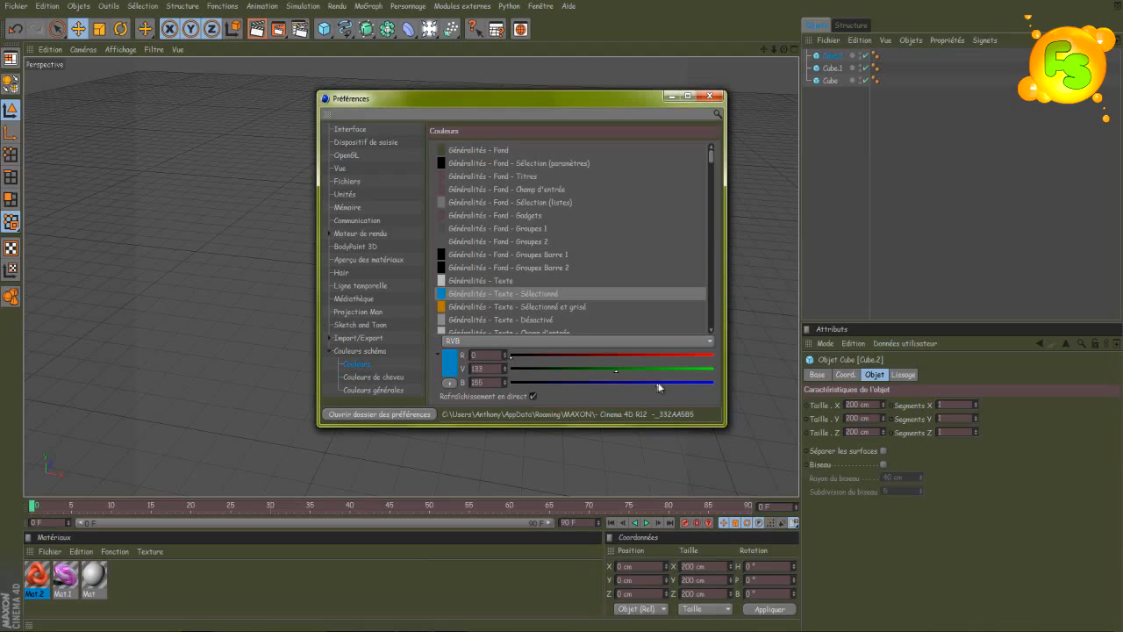
drag(659, 383, 498, 405)
drag(579, 372, 727, 370)
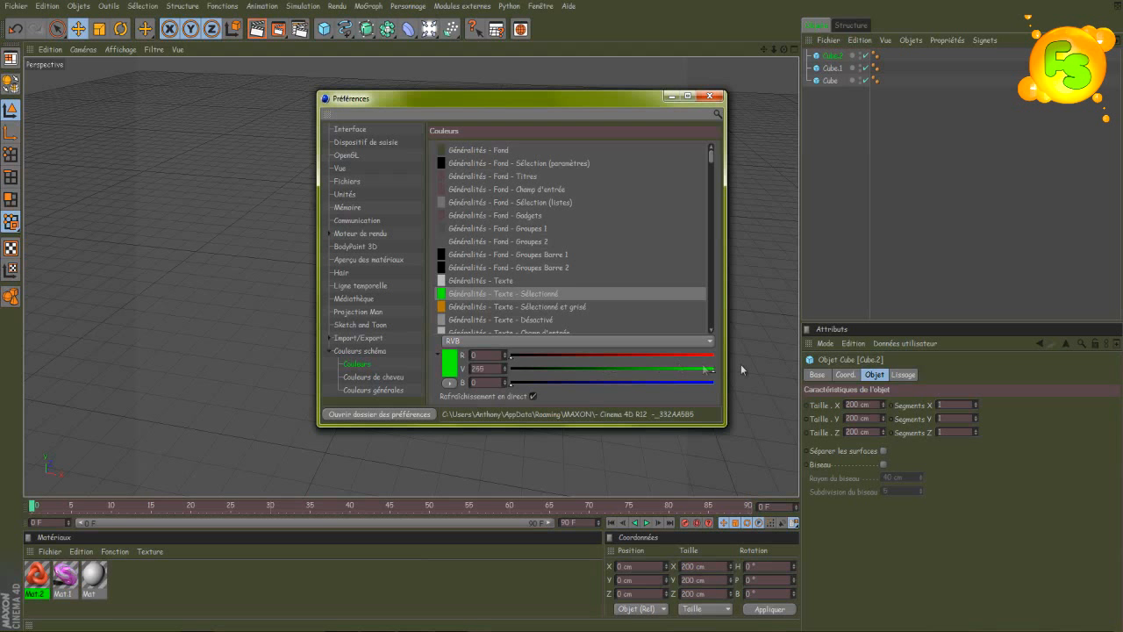
click(878, 108)
click(829, 80)
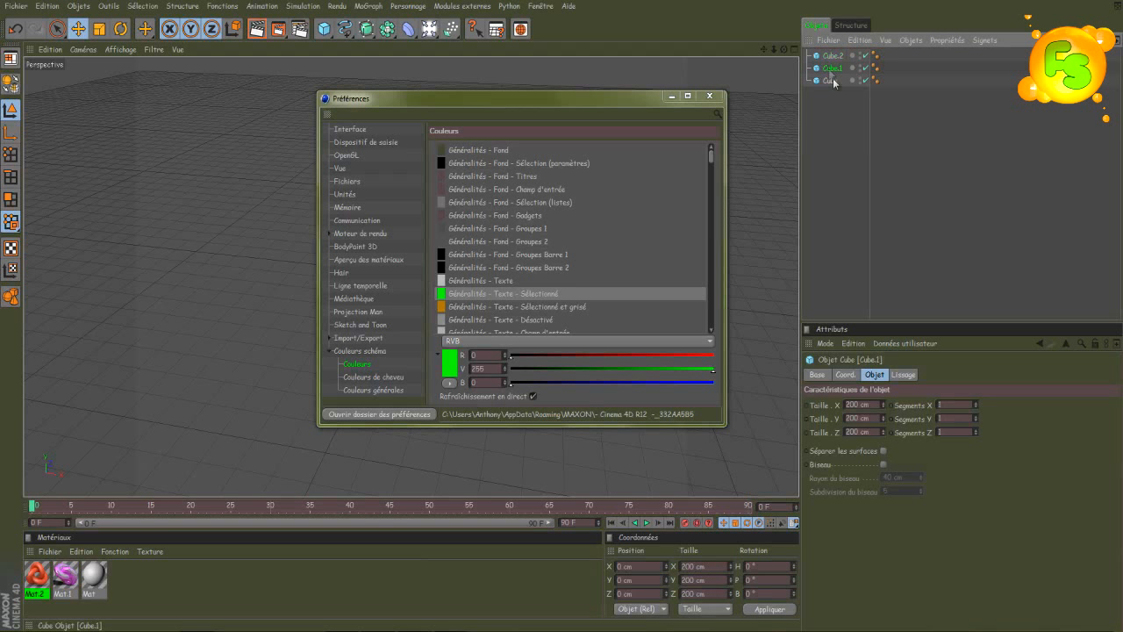
Step: Look through the interface colour entries following Généralités - Texte - Sélectionné et grisé, down to the Menu and Palette entries
click(544, 309)
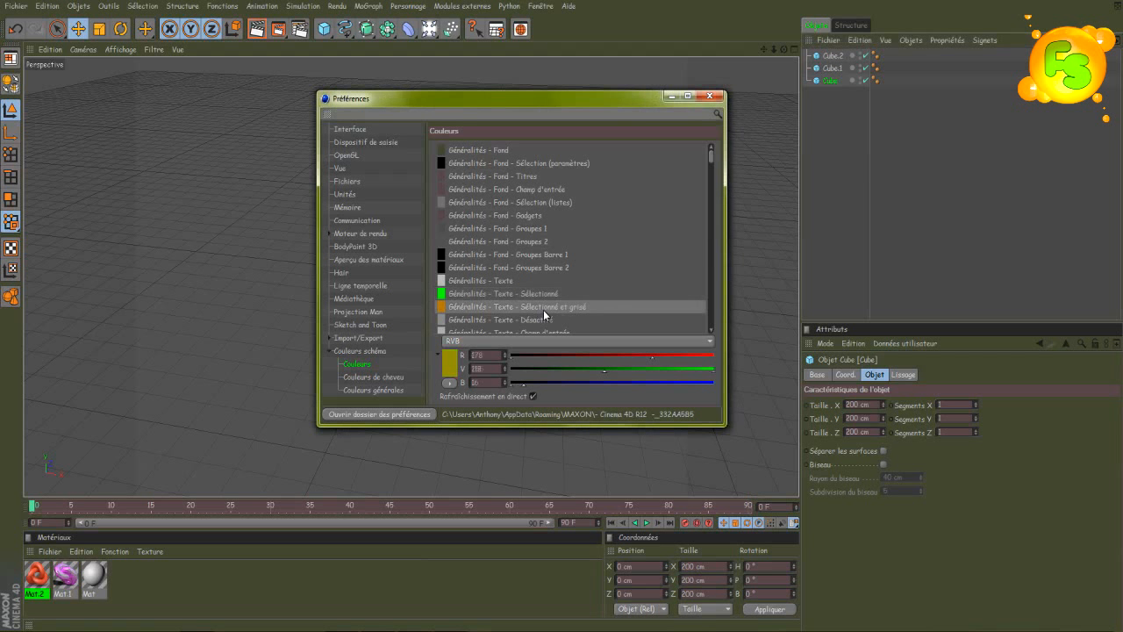
scroll(610, 304, down, 5)
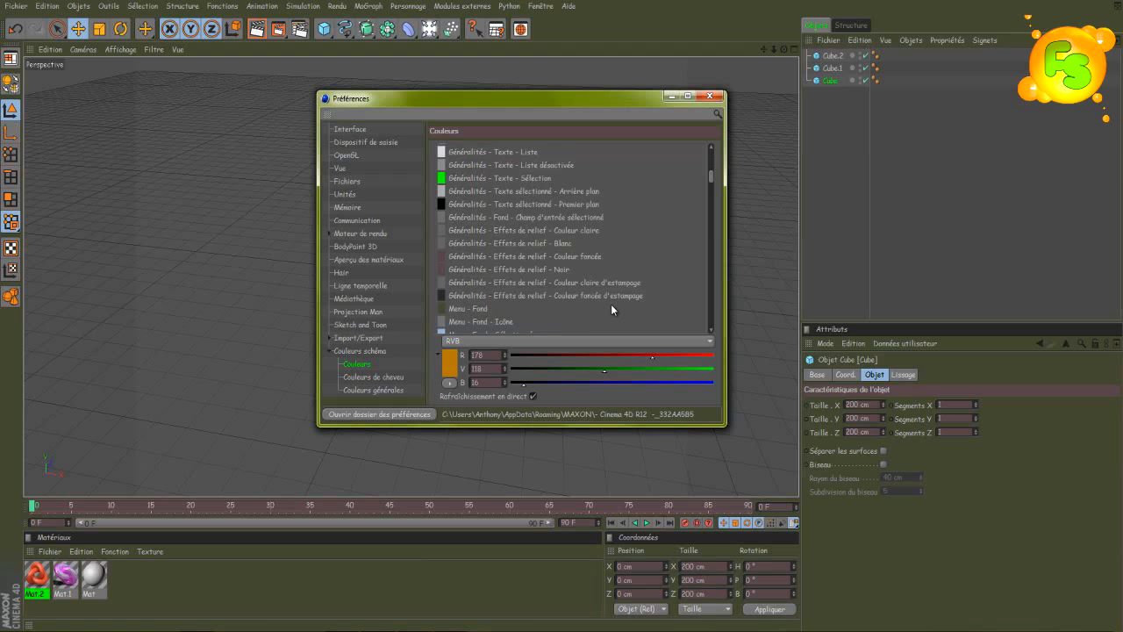
scroll(614, 274, down, 3)
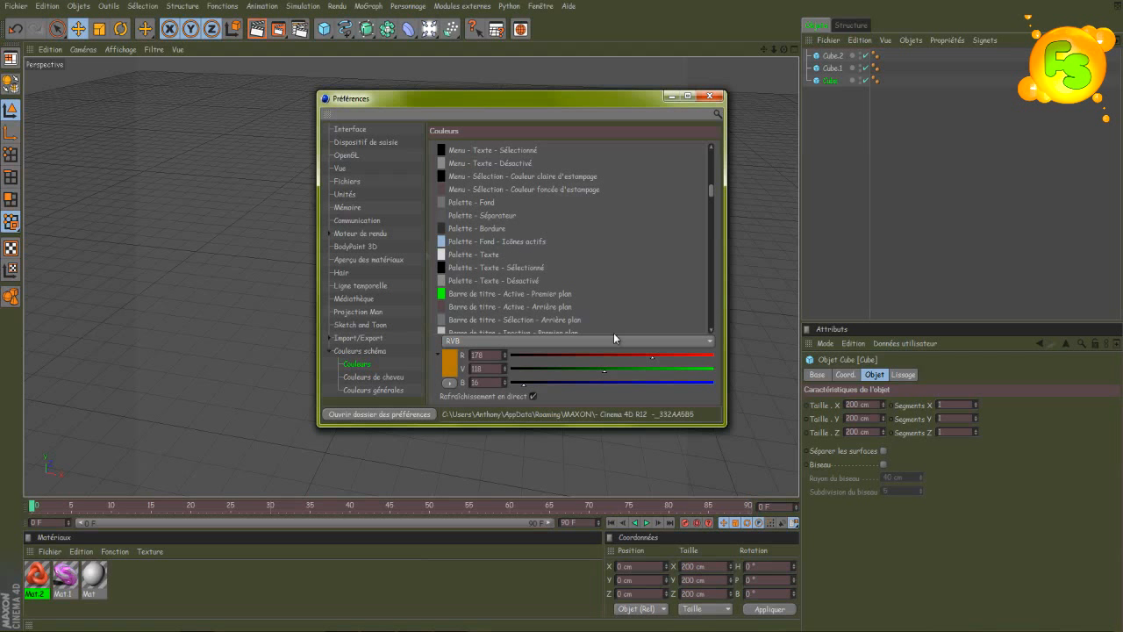
scroll(563, 298, up, 3)
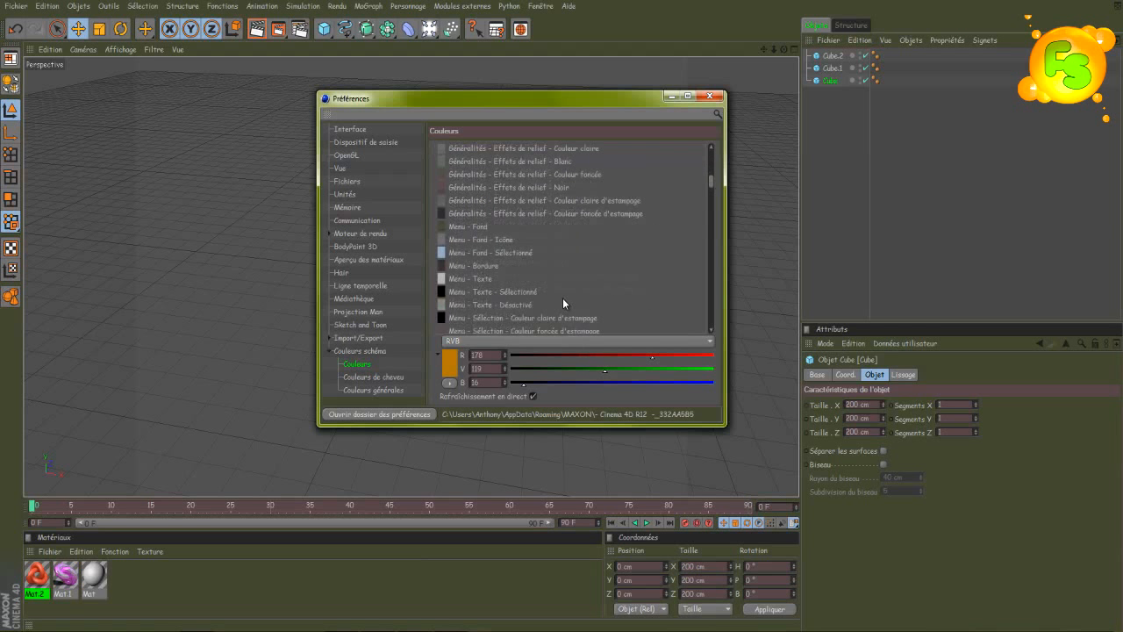
click(562, 299)
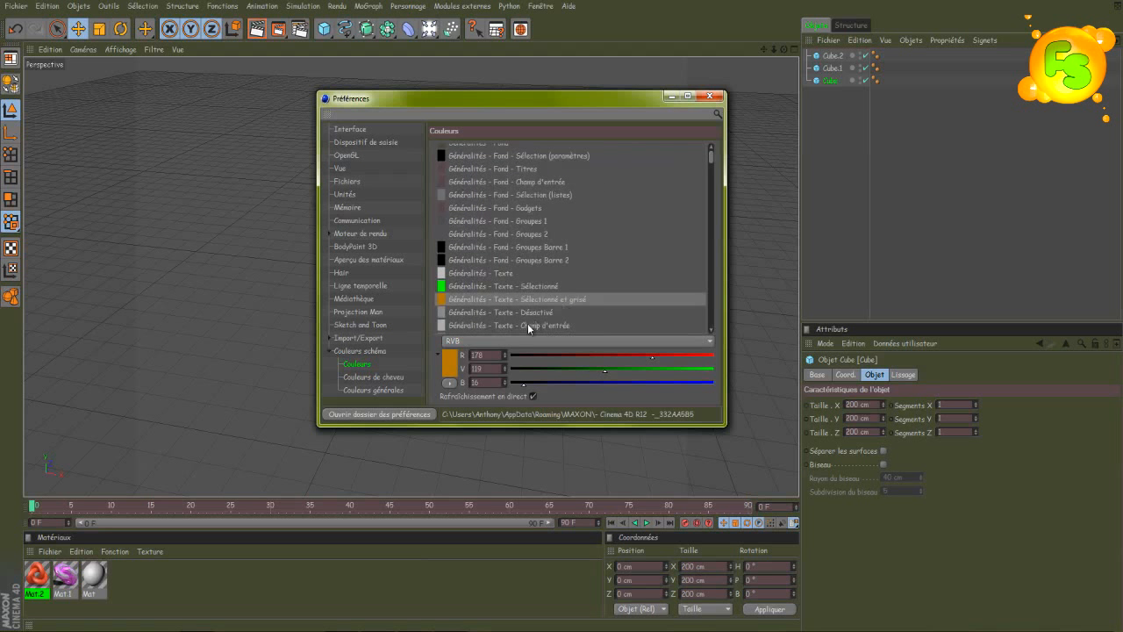
Step: Open the Couleurs générales list, move the preferences window aside and draw a freehand spline arching over the cubes
click(368, 379)
click(378, 389)
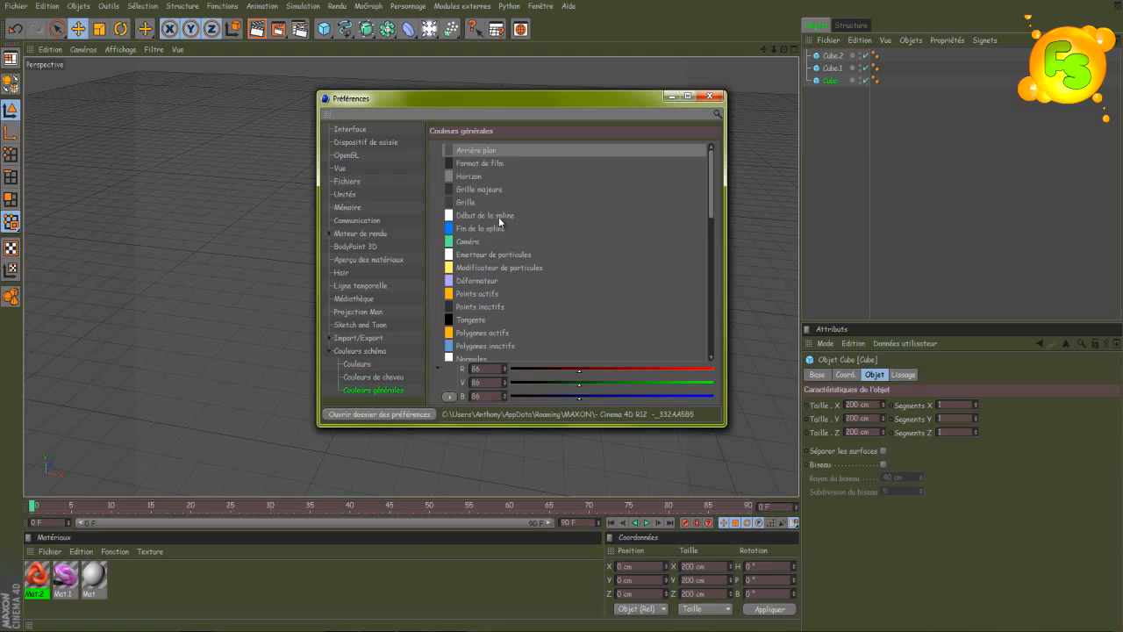
click(430, 29)
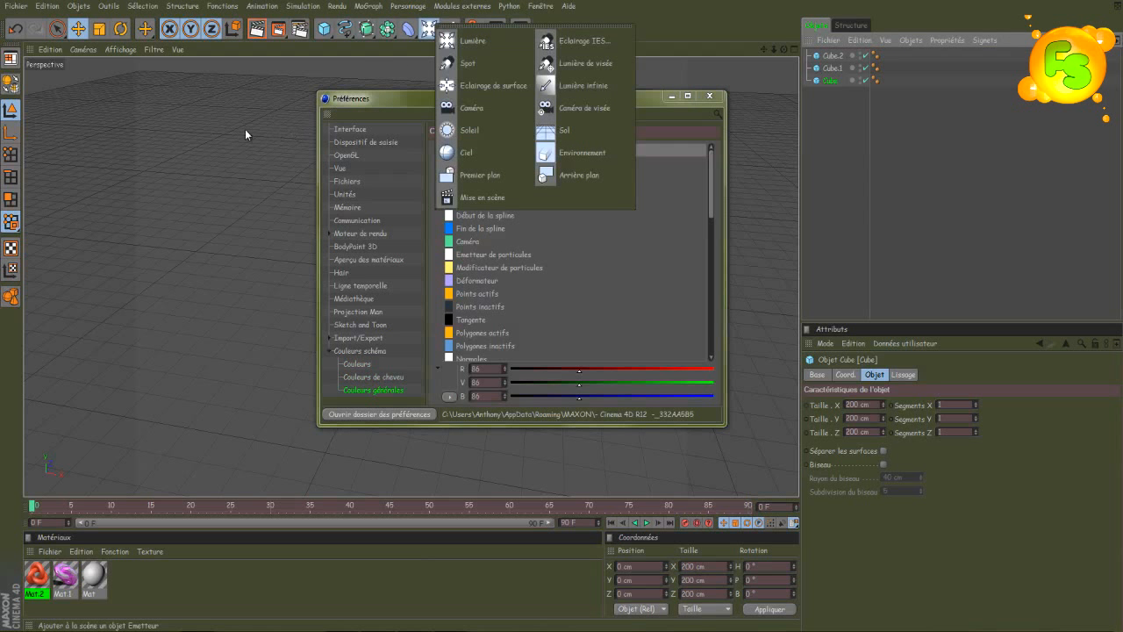
click(368, 35)
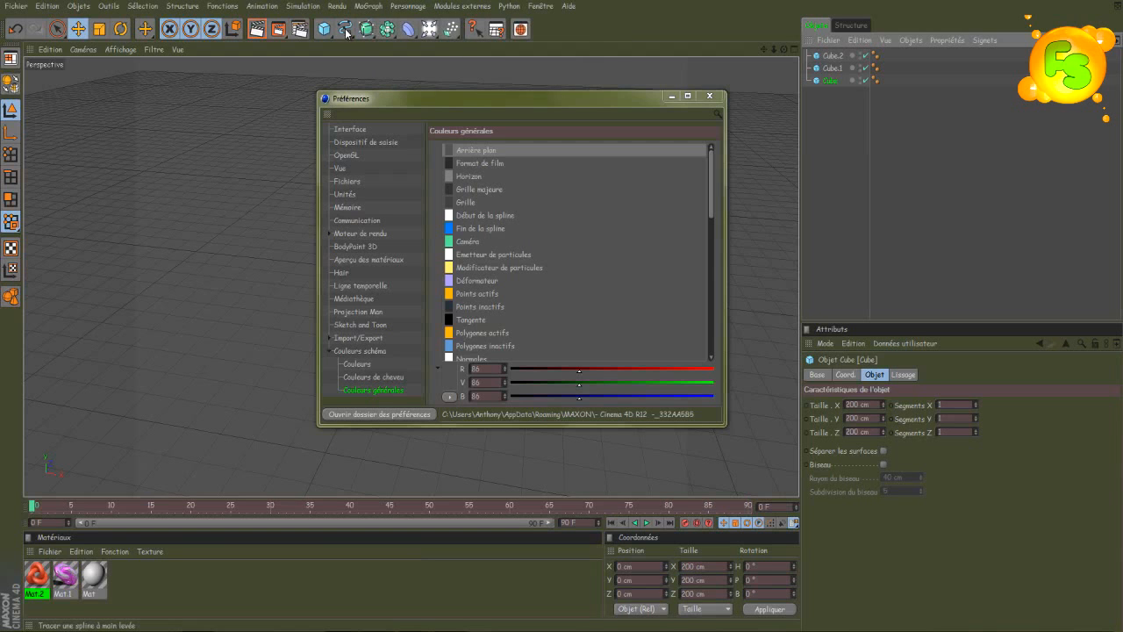
click(347, 33)
drag(386, 98, 690, 147)
drag(266, 141, 544, 322)
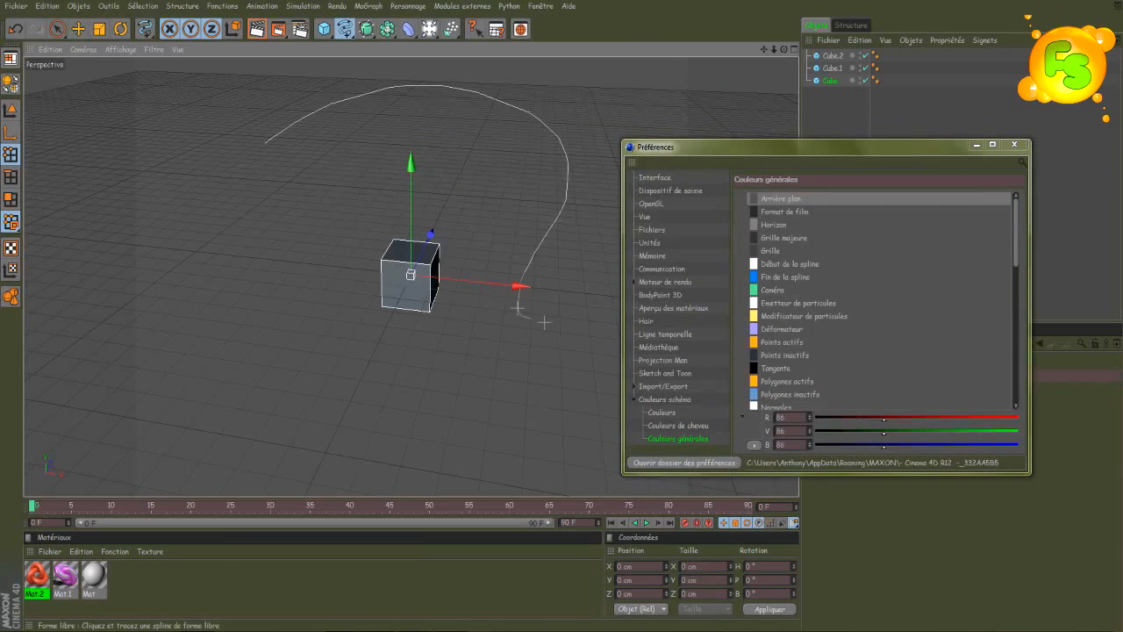
Step: Set the Fin de la spline colour to magenta (R 250, V 0, B 255) and check it by drawing a long looping freehand spline
drag(695, 148, 720, 327)
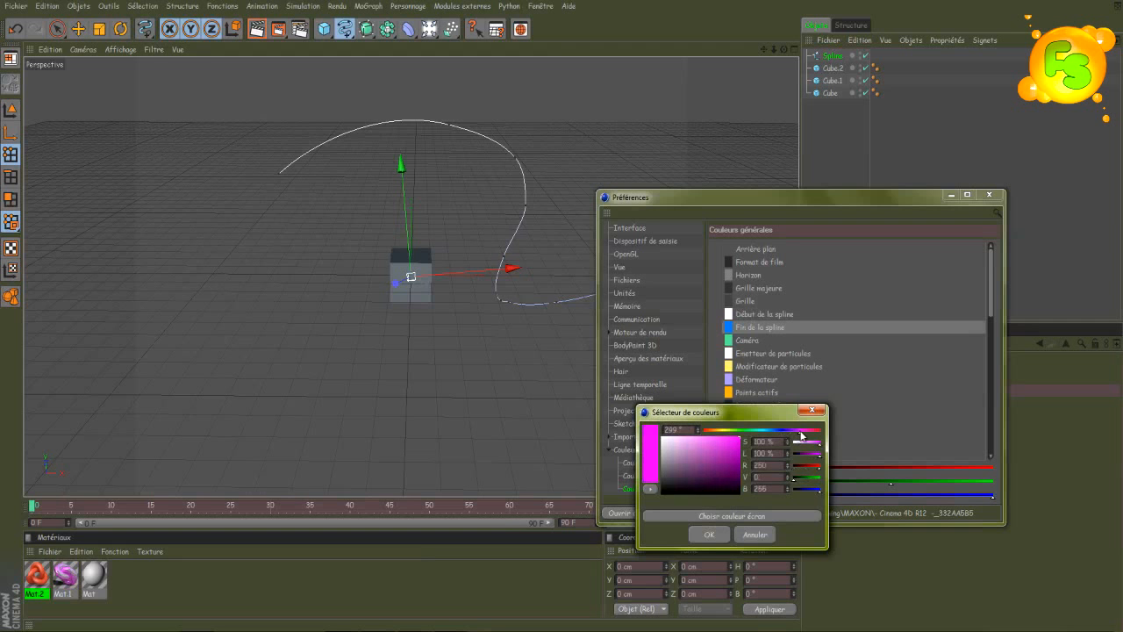
click(709, 535)
drag(809, 194, 974, 188)
mouse_move(297, 240)
mouse_down()
mouse_move(329, 160)
mouse_move(584, 126)
mouse_move(483, 120)
mouse_move(412, 250)
mouse_up()
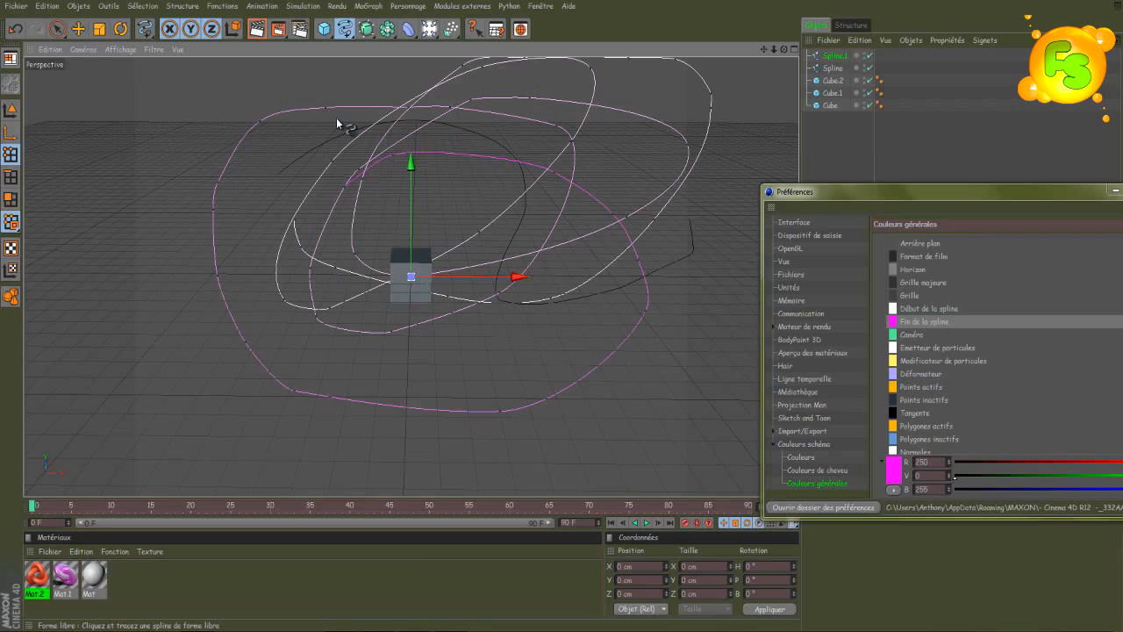
Step: Delete both freehand splines and bring the preferences window back into full view
key(Delete)
click(832, 56)
key(Delete)
drag(865, 196, 612, 78)
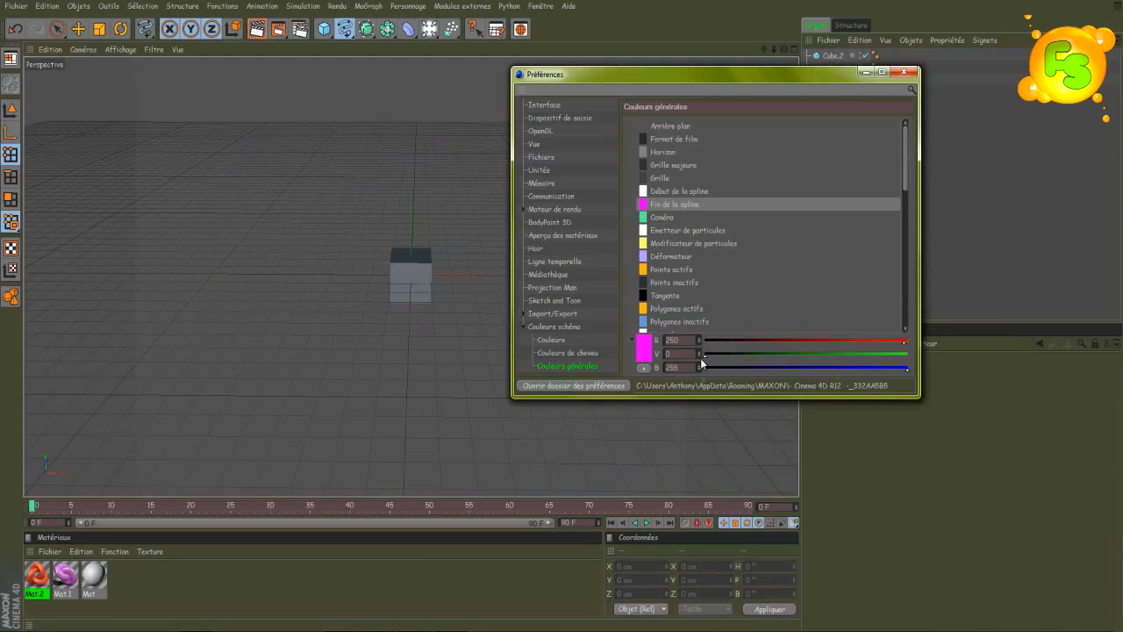
Step: Enlarge the preferences window and examine the whole Couleurs générales list, from Arrière plan to the Maillage UV entries
drag(700, 396, 699, 493)
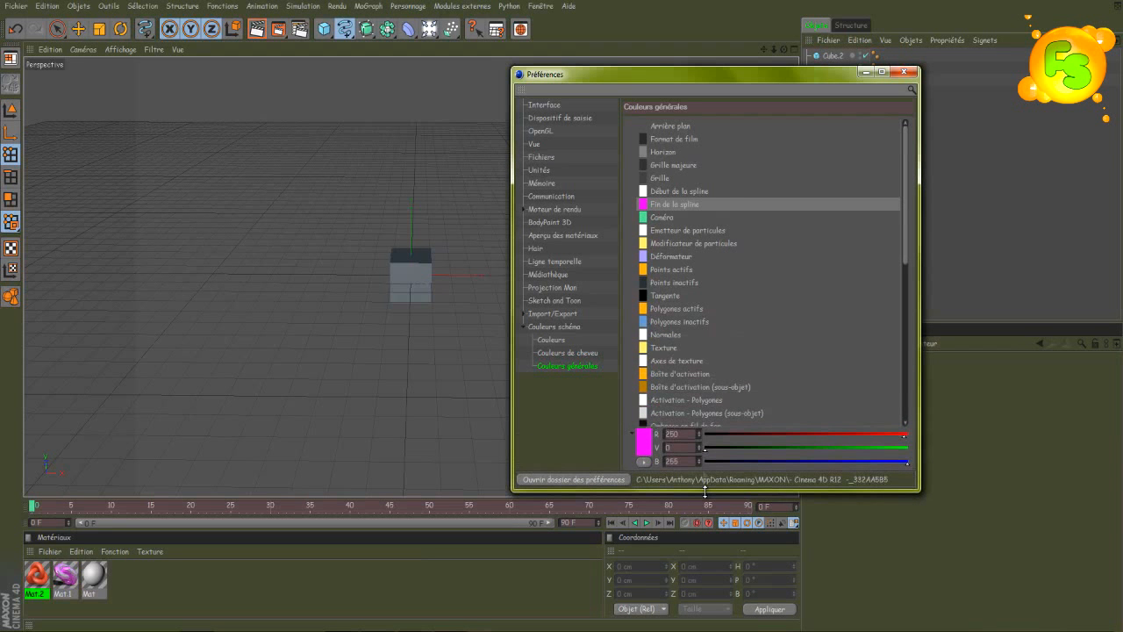
scroll(700, 367, down, 5)
scroll(744, 364, down, 8)
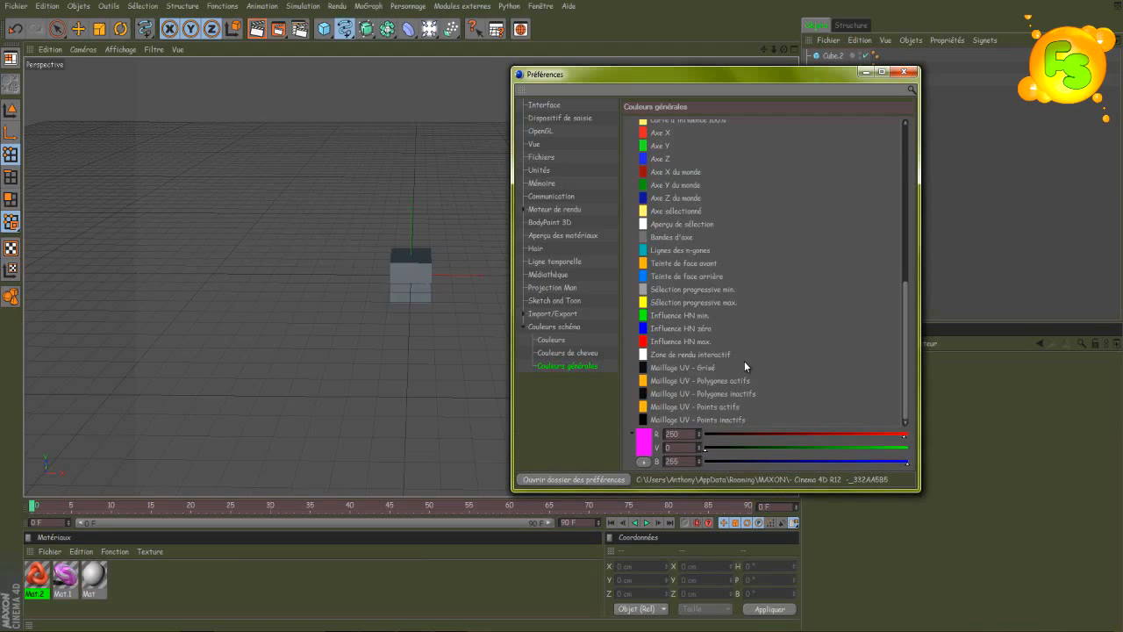
scroll(744, 361, up, 10)
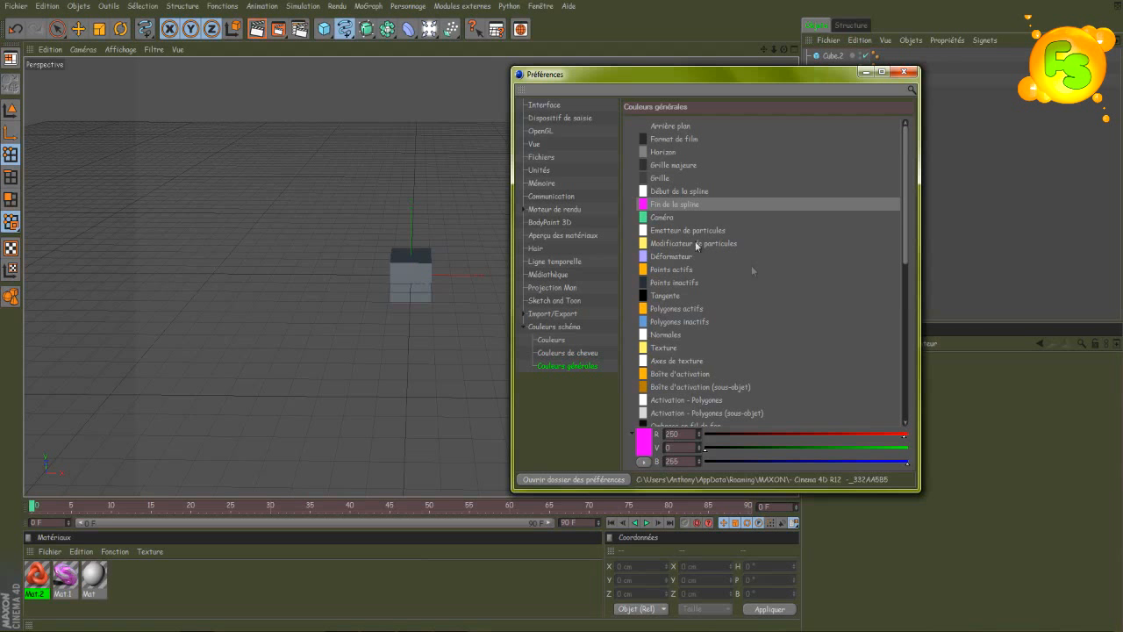
click(686, 128)
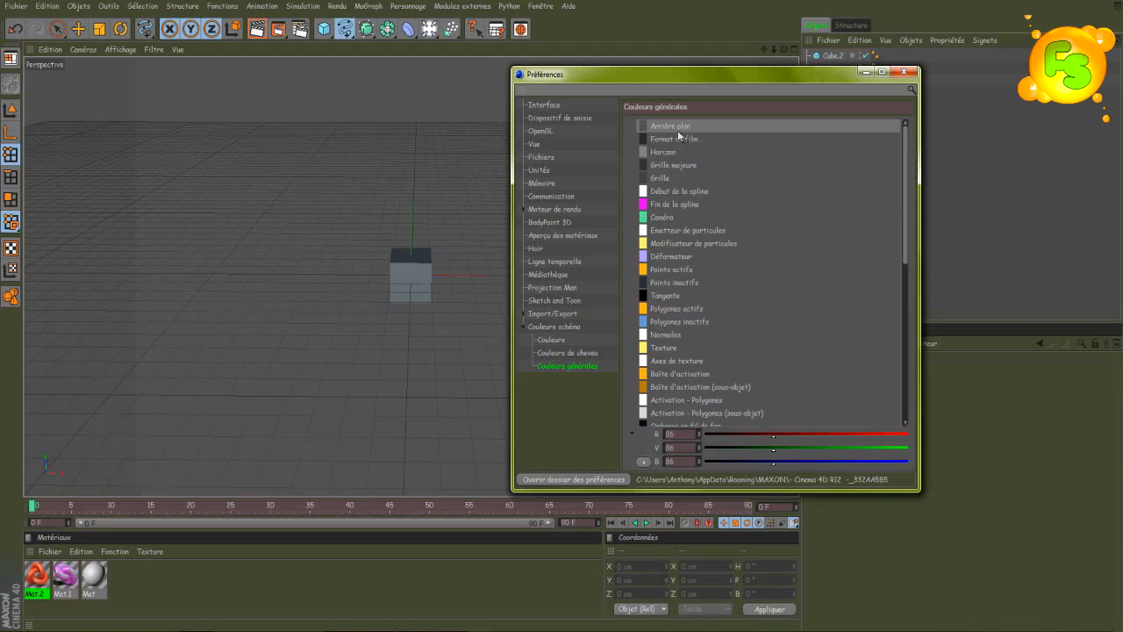
Step: Try a bright lime green (R 155, V 205, B 15) for the Généralités - Fond interface colour
click(551, 341)
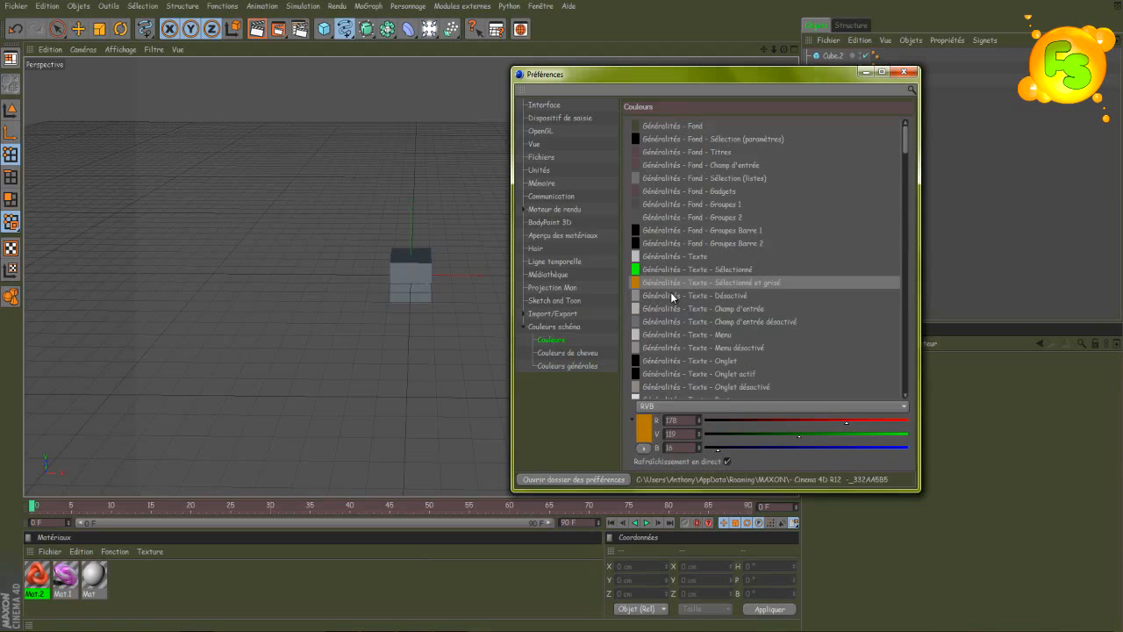
click(677, 129)
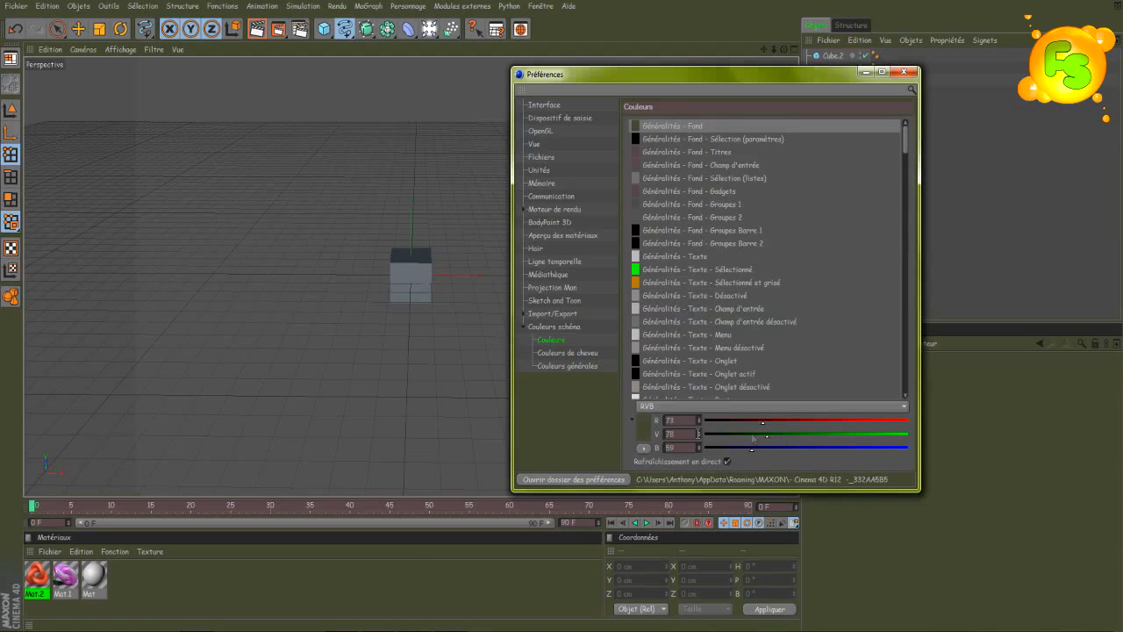
click(647, 431)
drag(644, 401, 649, 395)
click(627, 482)
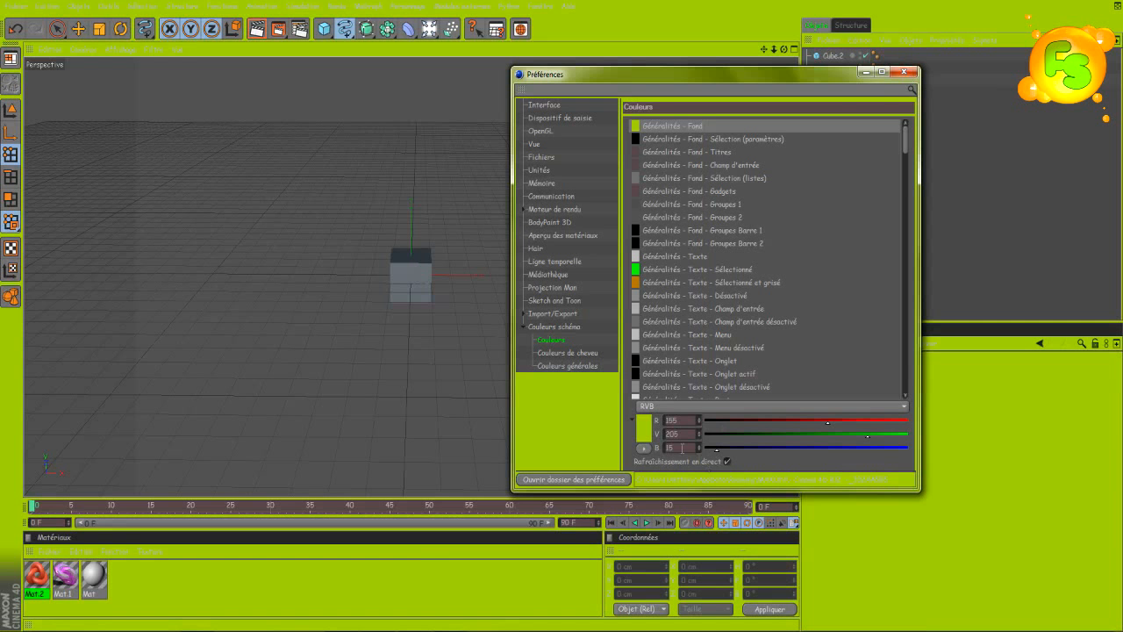
Step: Set the Généralités - Fond colour to a muted brick red, R 139, V 95, B 95
click(641, 433)
drag(609, 409, 593, 412)
drag(634, 369, 594, 391)
click(598, 497)
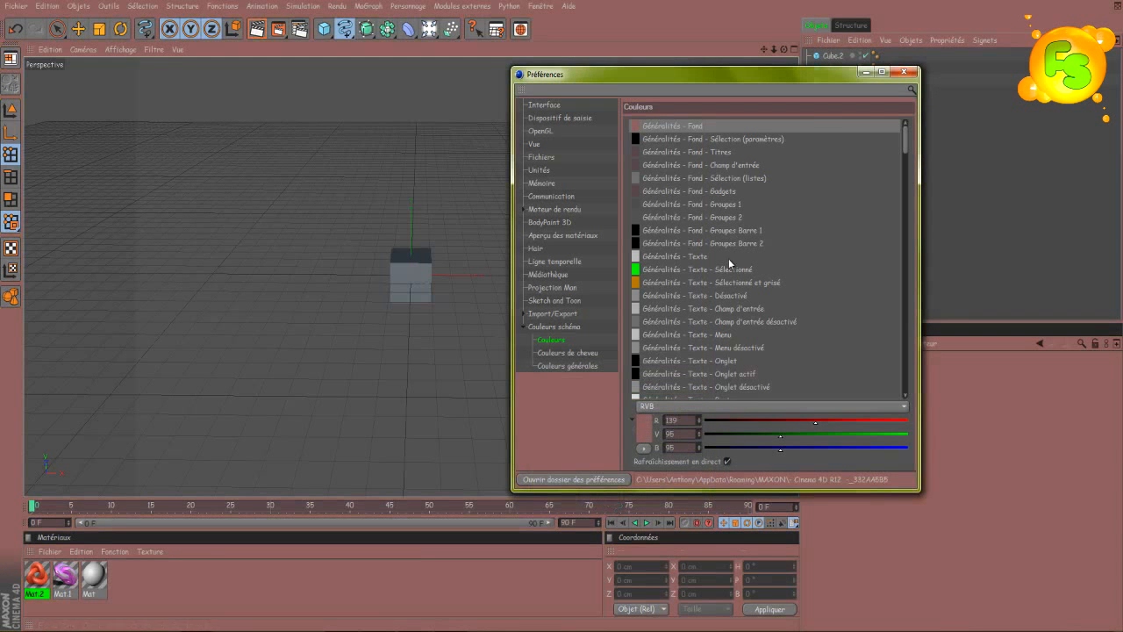
Step: Close the preferences and restart CINEMA 4D to check that the custom colours are kept
click(912, 71)
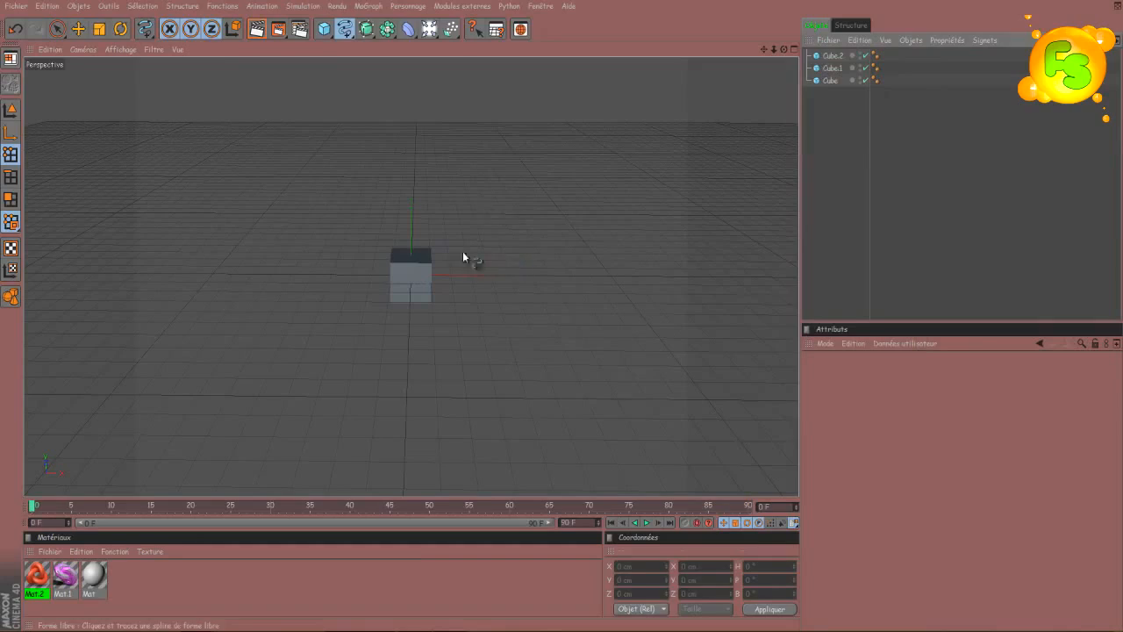
key(alt+F4)
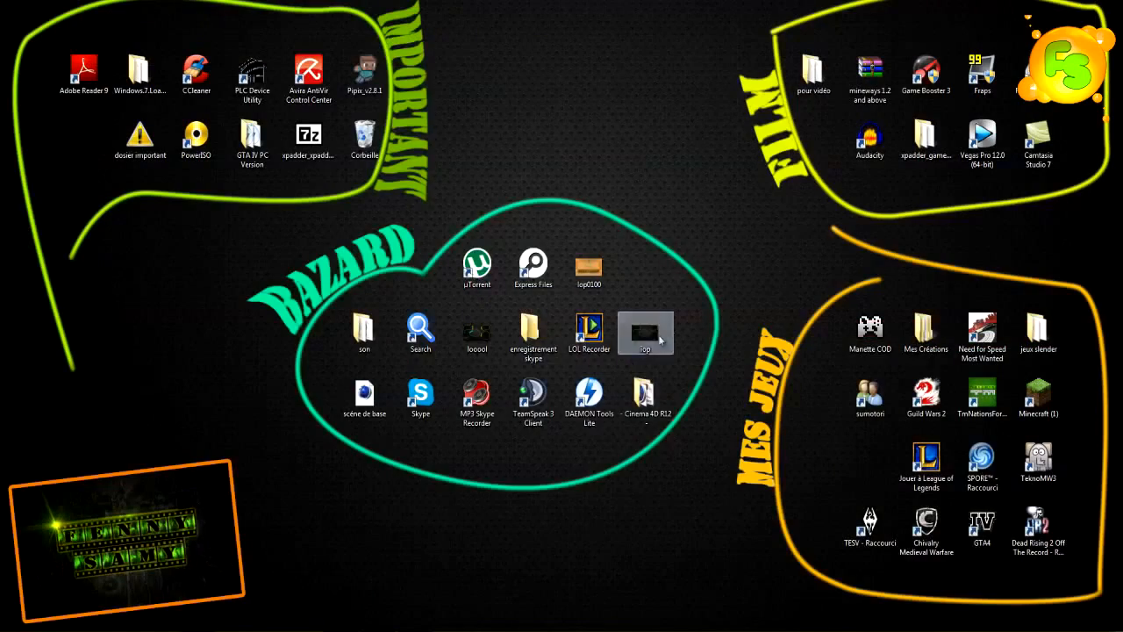
double_click(645, 402)
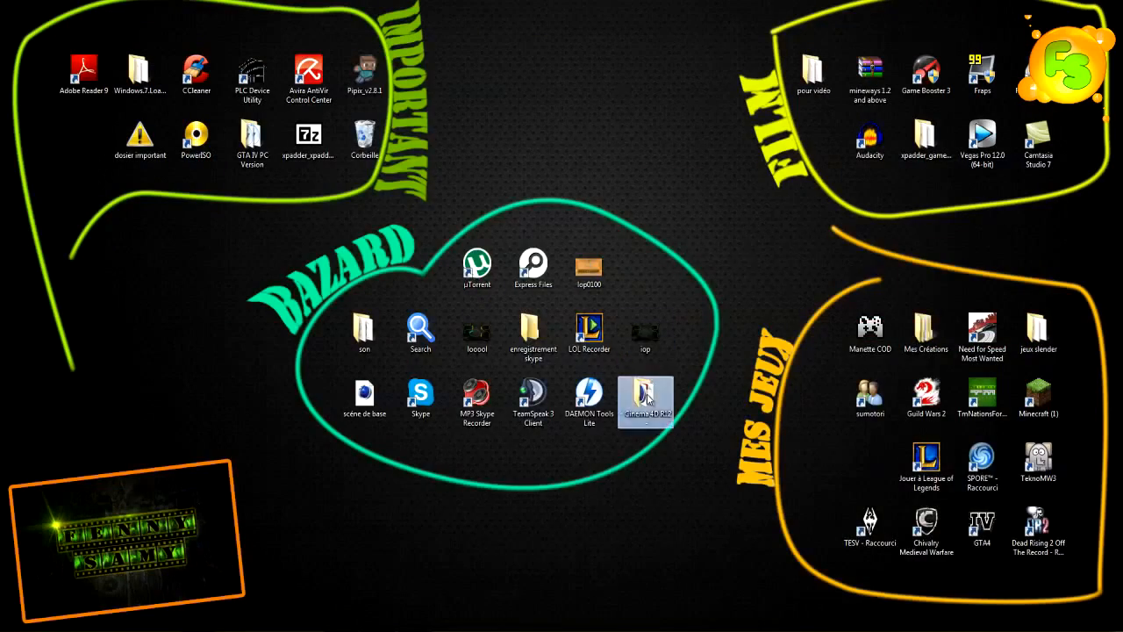
click(987, 234)
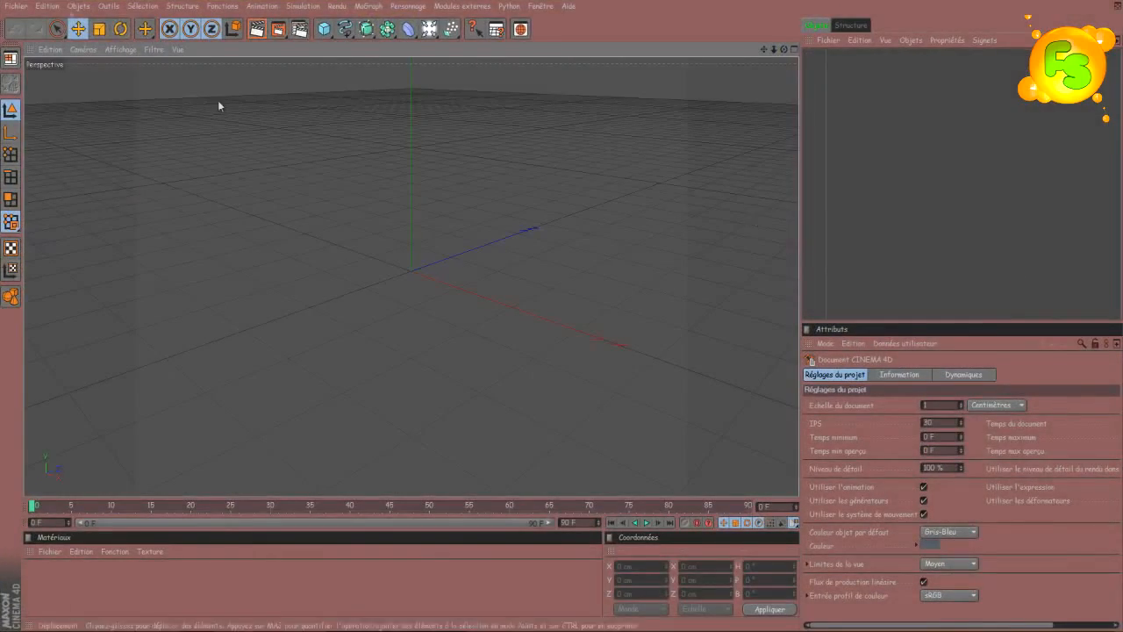
Step: Open the general preferences and, from there, the preferences folder on disk
click(78, 6)
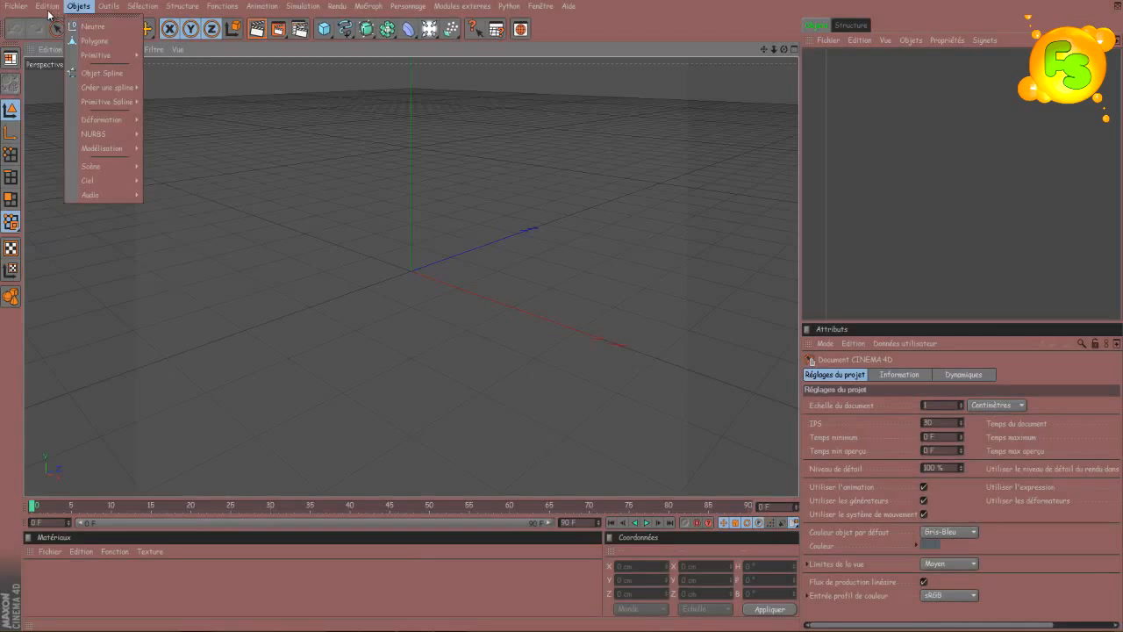
mouse_move(49, 9)
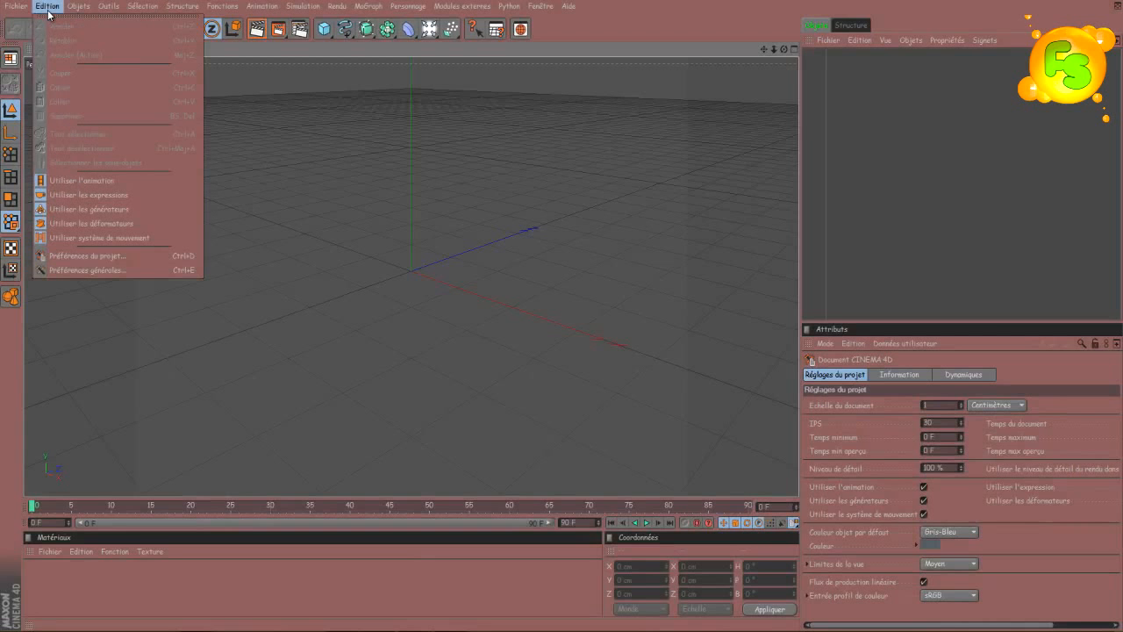
click(129, 270)
click(160, 374)
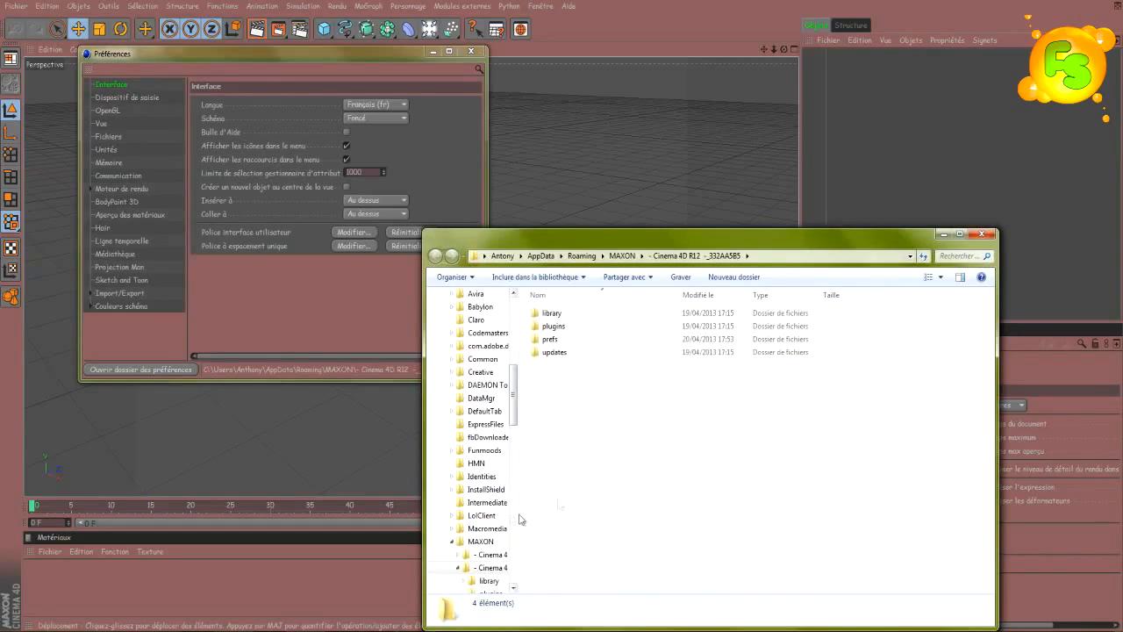
Step: Delete the library, plugins, prefs and updates folders from the preferences folder to reset the program's settings
drag(571, 461, 526, 145)
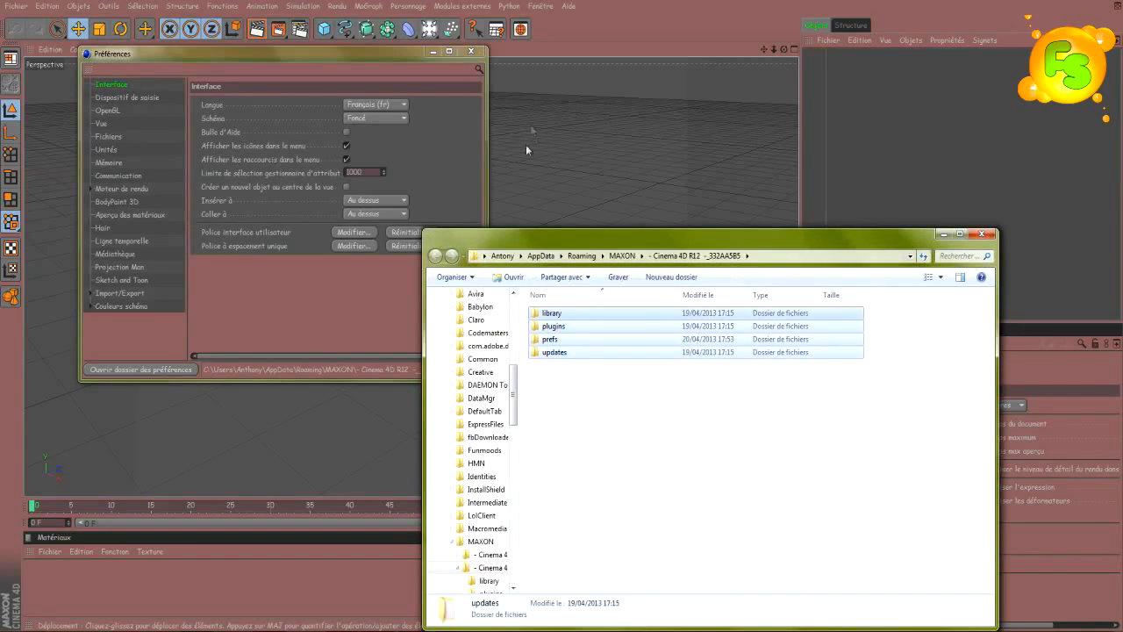
key(Delete)
click(602, 324)
click(500, 68)
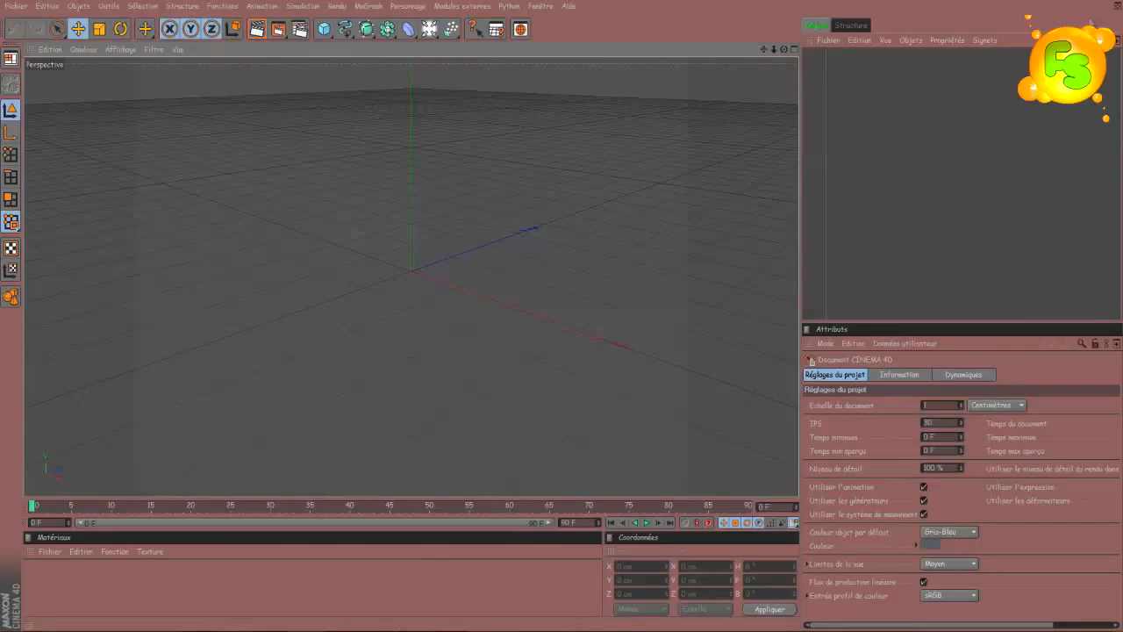
Step: Quit CINEMA 4D, close the preferences folder and relaunch the program from its Cinema 4D R12 folder
click(1107, 3)
click(978, 241)
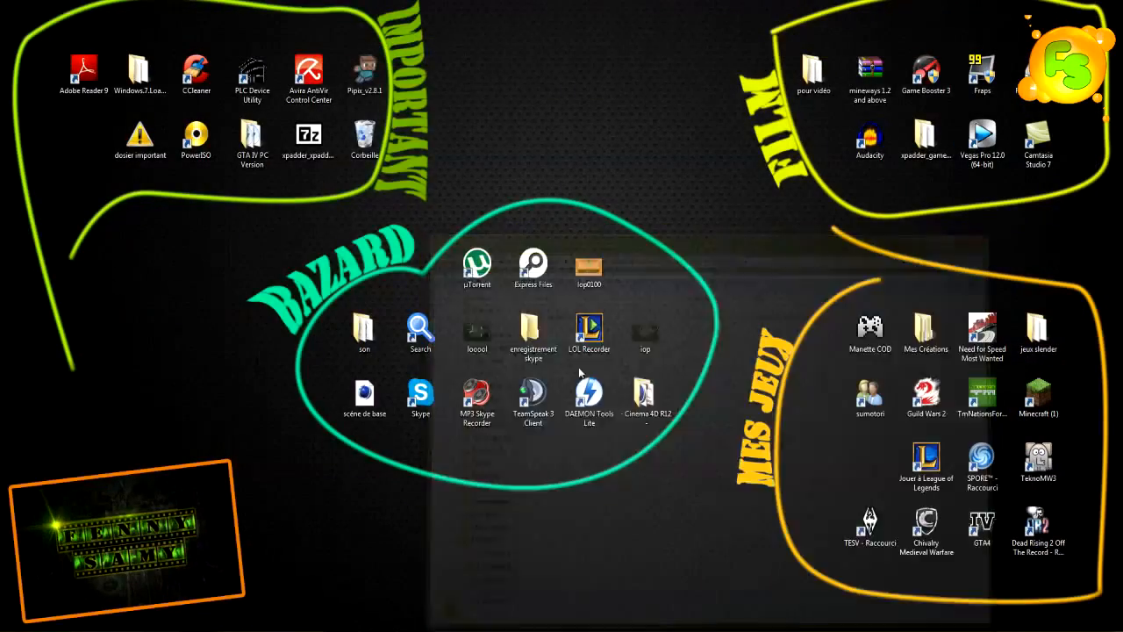
double_click(645, 395)
double_click(566, 456)
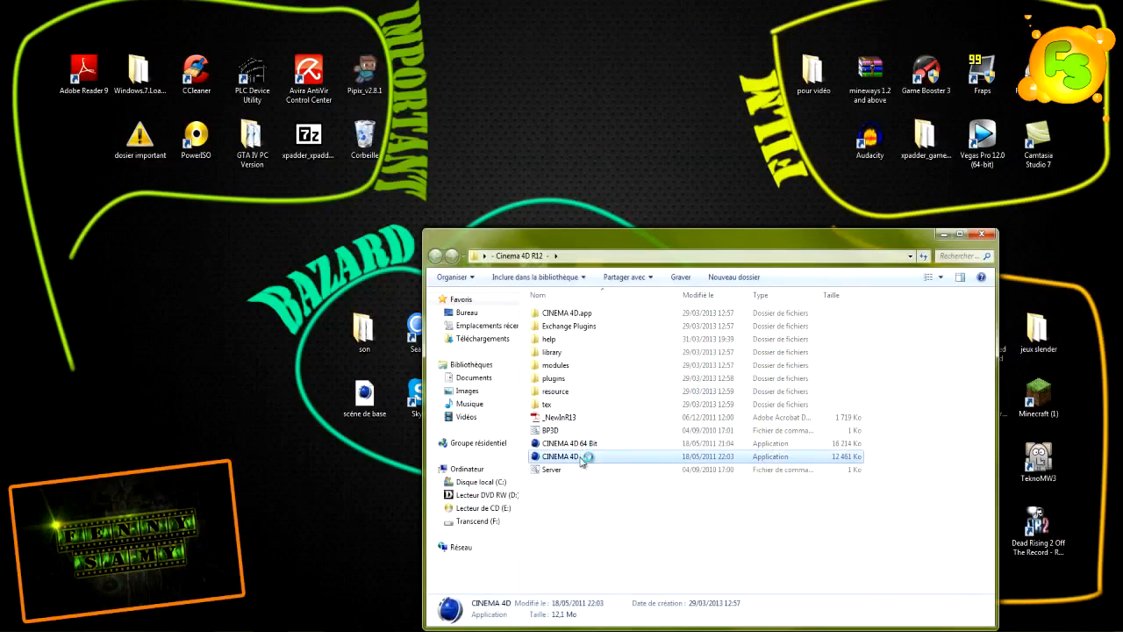
click(981, 235)
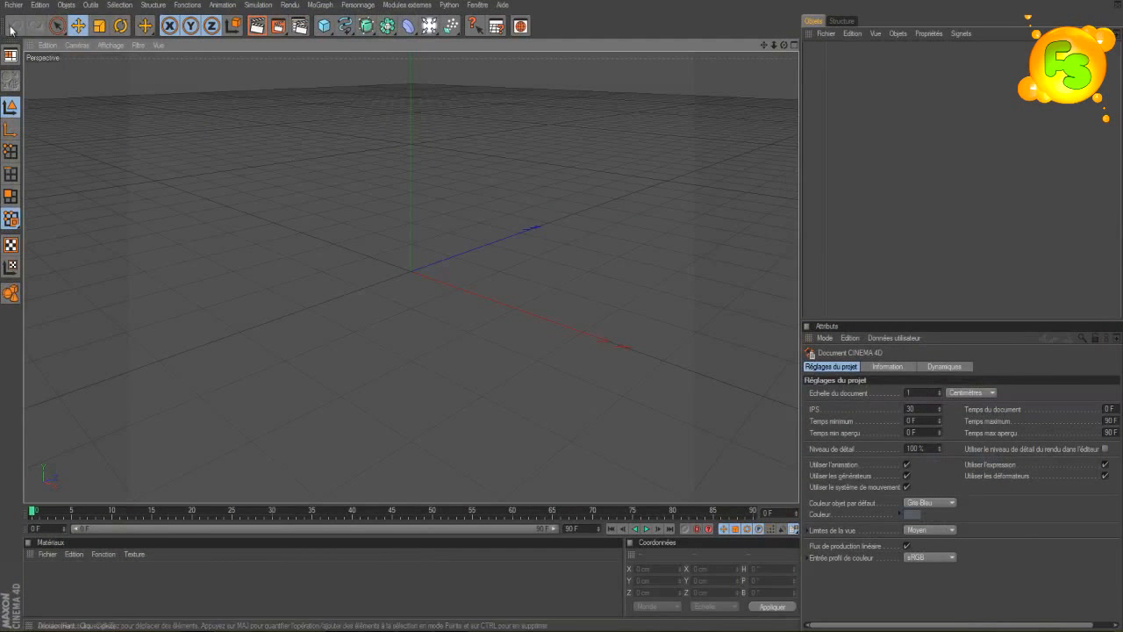
Step: Open the project preferences to look over the project settings
click(39, 5)
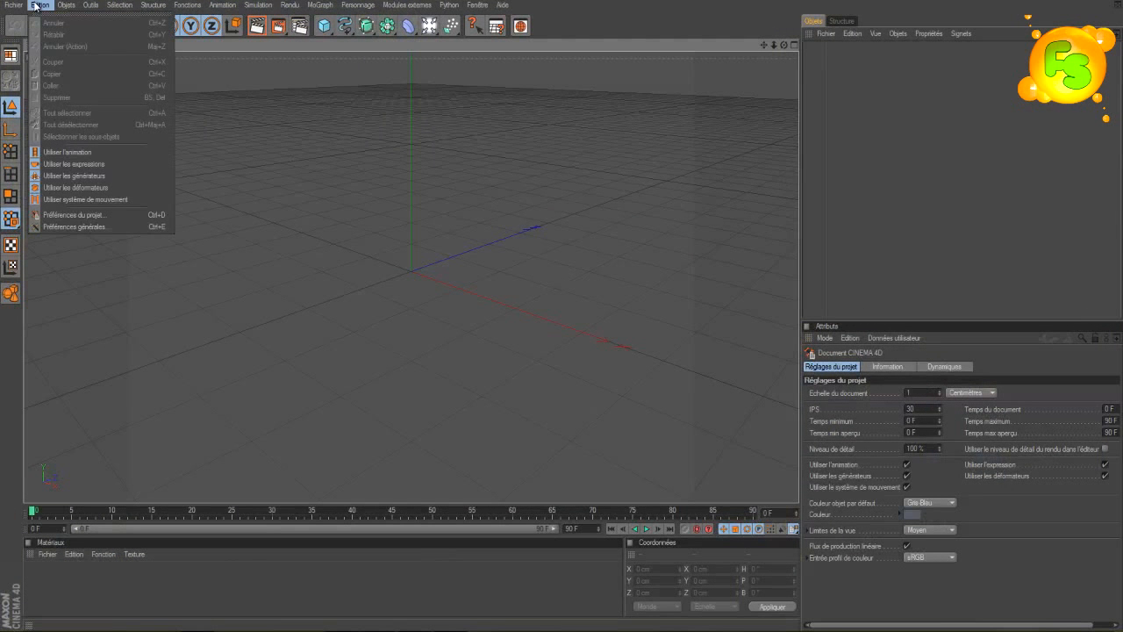
click(73, 215)
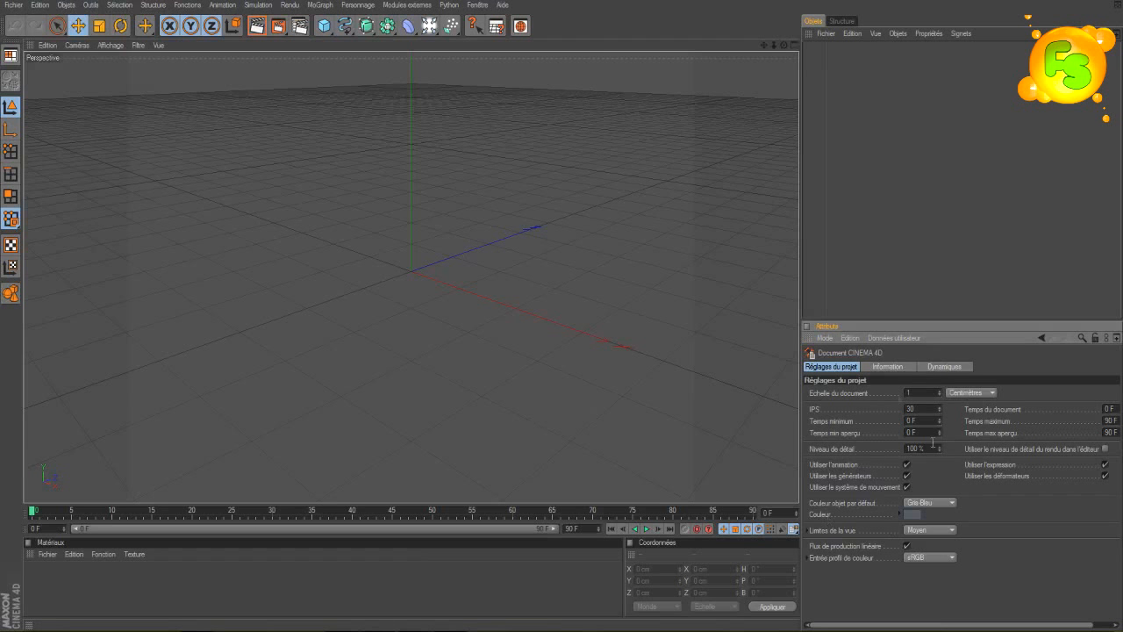
scroll(651, 278, down, 4)
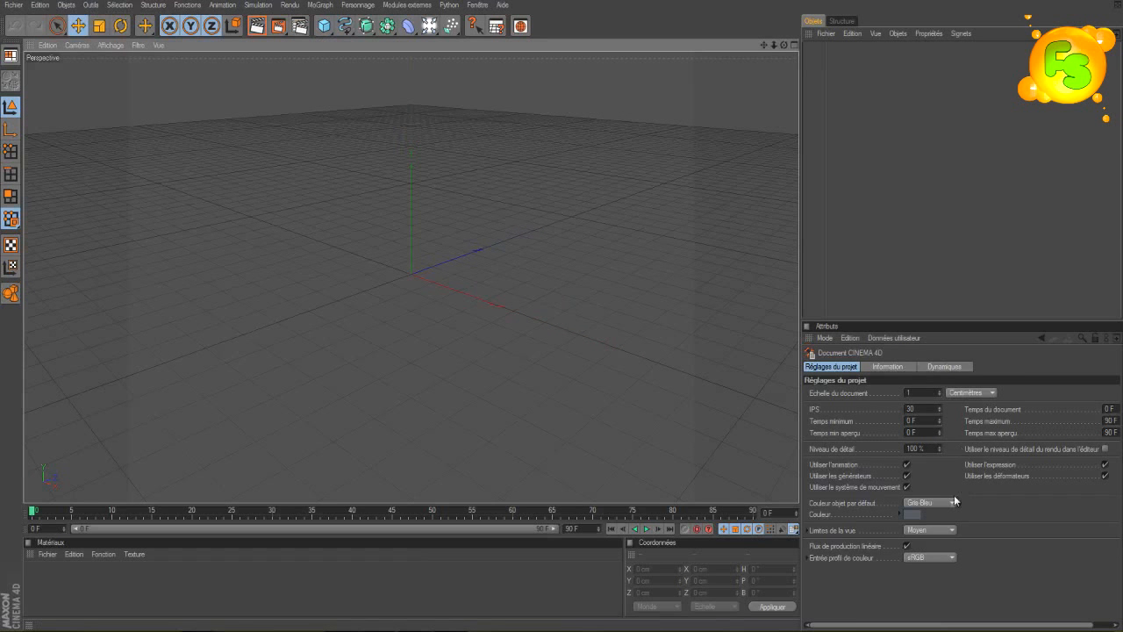
Step: Set the project's default object colour to a custom bright green
click(915, 514)
click(921, 469)
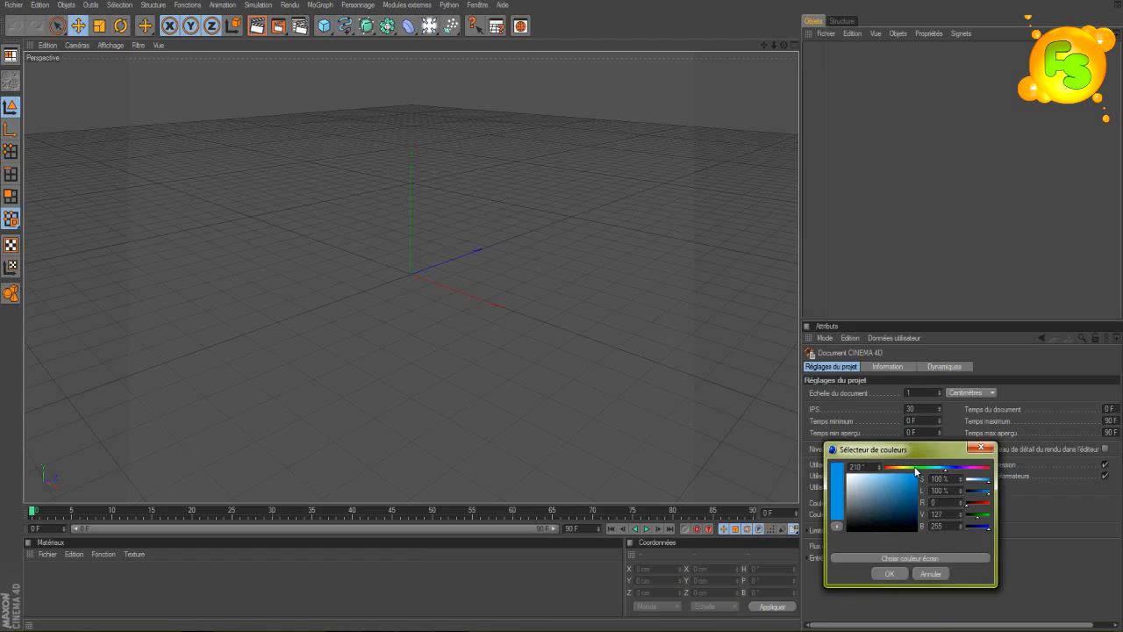
click(889, 573)
Step: Add a sphere and a capsule to the scene and move the capsule to about X 355 cm, Z 419 cm
click(324, 29)
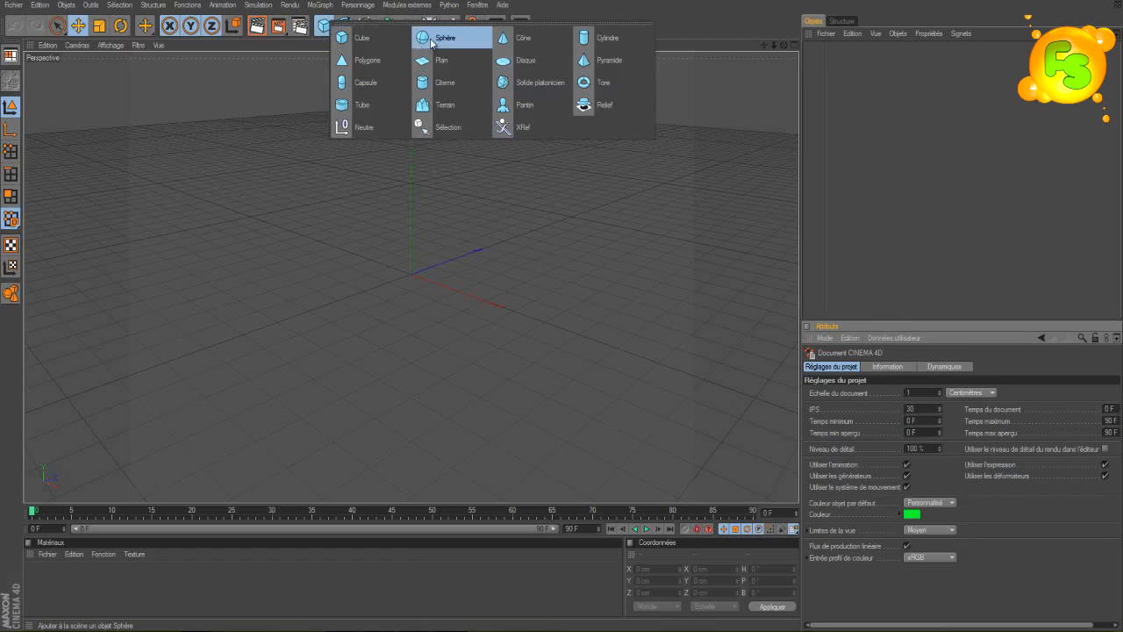
click(445, 37)
click(325, 26)
click(370, 91)
mouse_move(565, 310)
mouse_down()
mouse_move(579, 324)
mouse_move(566, 309)
mouse_move(578, 305)
mouse_up()
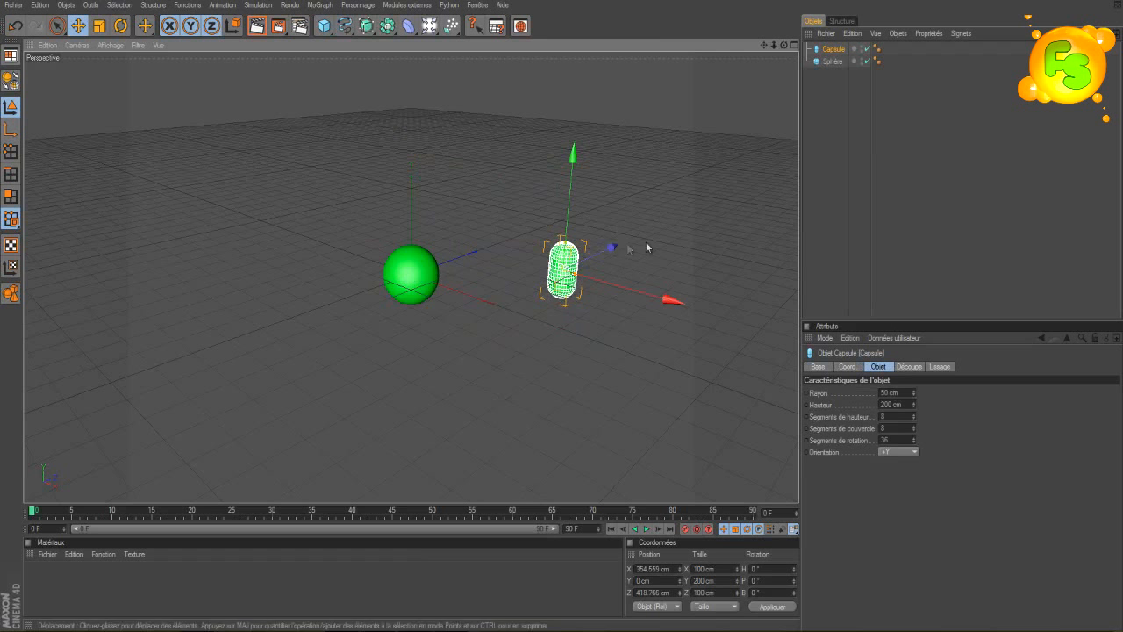
Step: Reopen the project preferences, set the frame rate to 25 and return it to 30
click(66, 5)
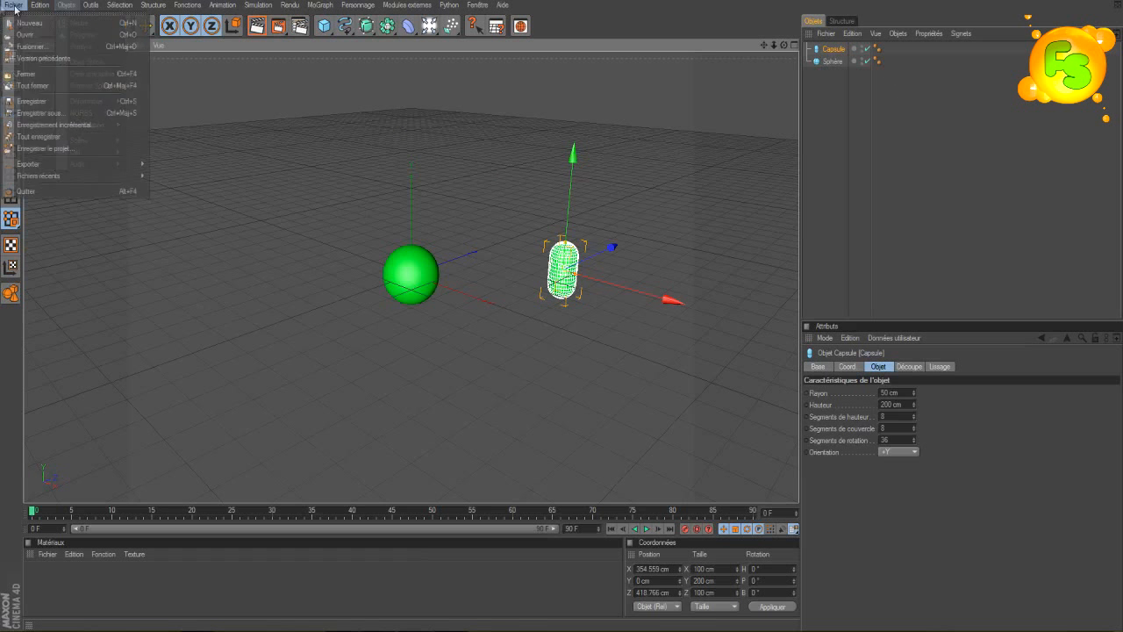
mouse_move(39, 5)
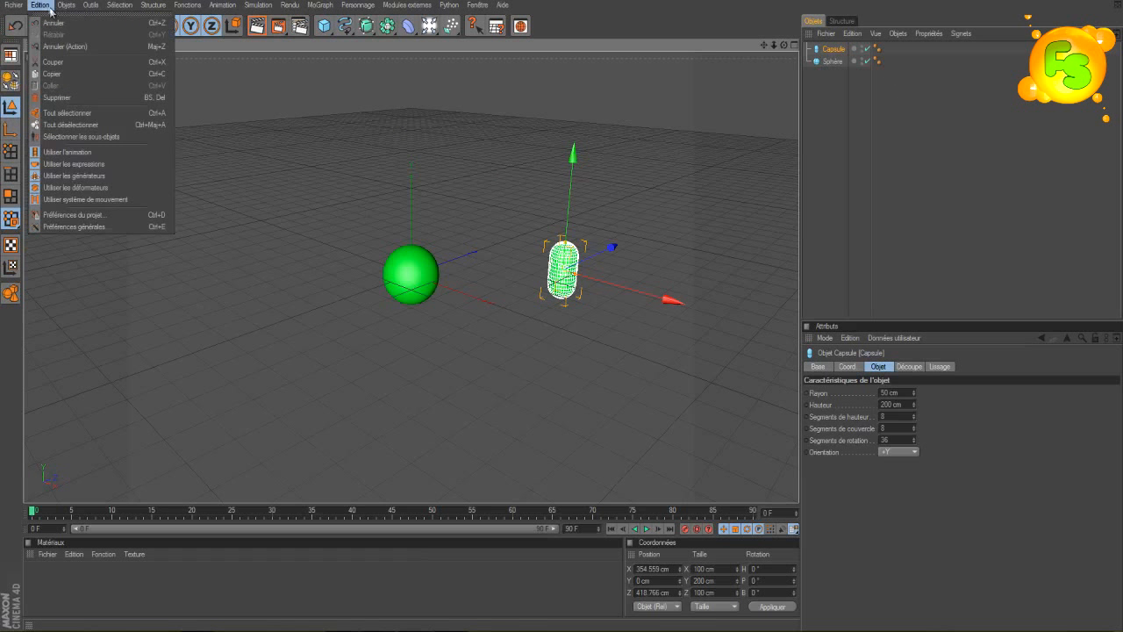
click(73, 215)
double_click(915, 409)
text(25)
key(Return)
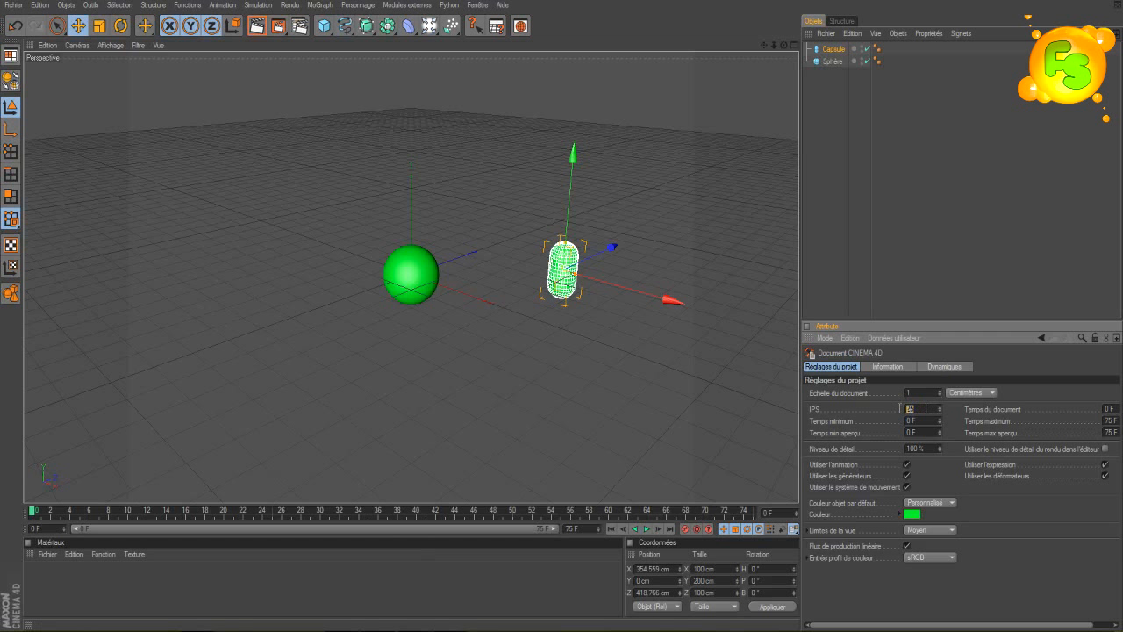
key(Return)
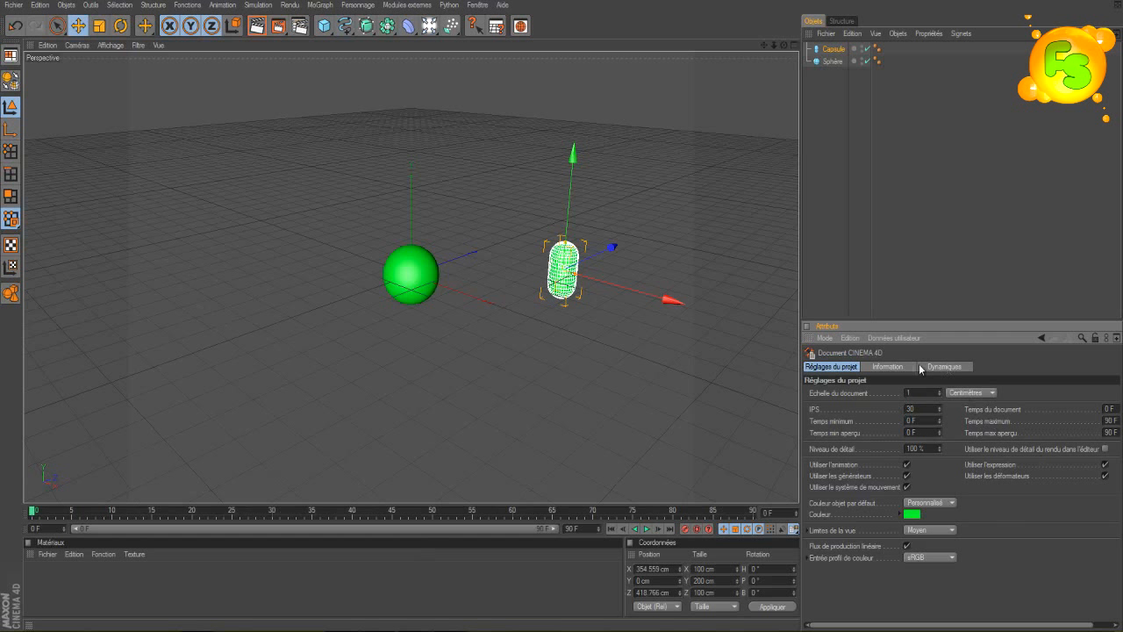
Step: After a look at the project's dynamics settings, set the default object colour to black and render the perspective view
click(946, 366)
click(824, 367)
click(912, 513)
drag(872, 501, 860, 551)
click(887, 576)
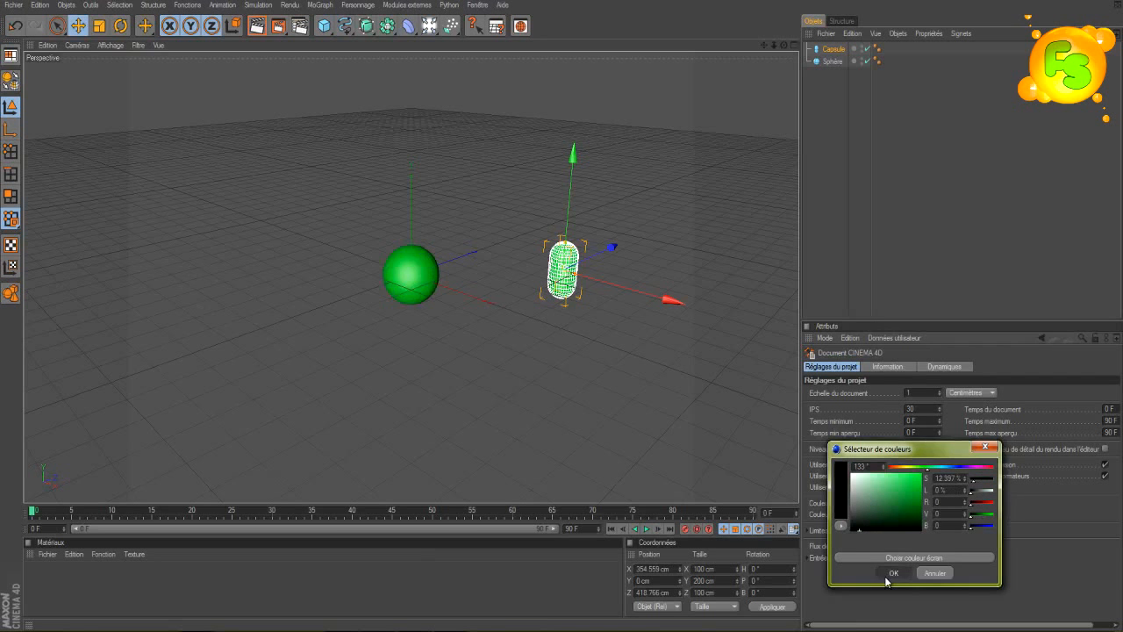
click(258, 26)
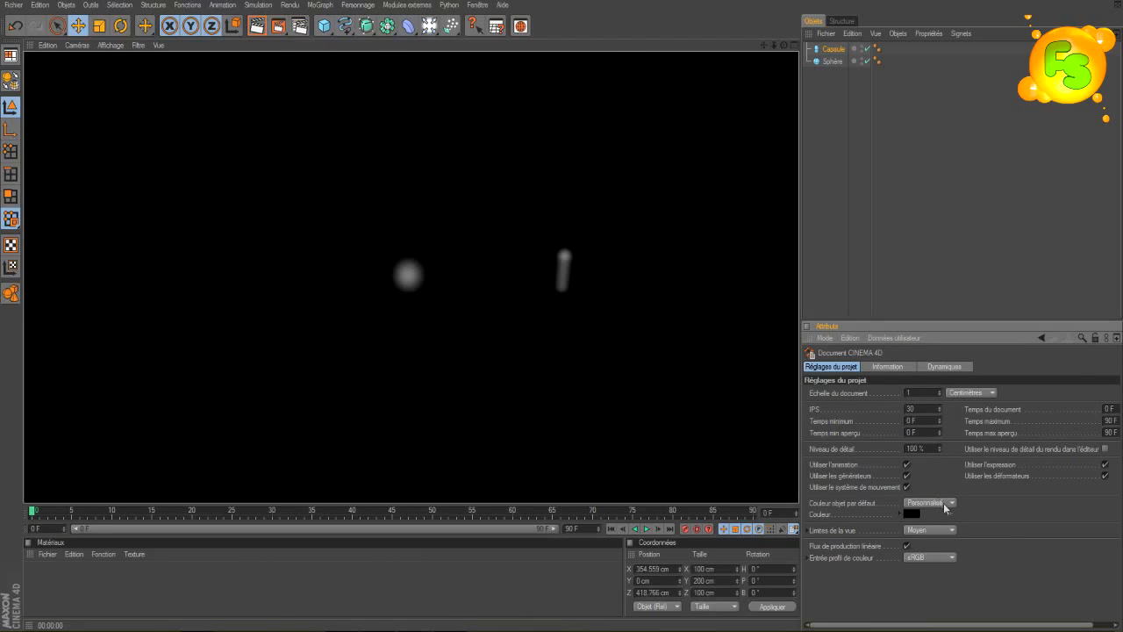
Step: Set the default object colour to dark red (R 134, V 0, B 0) and render the perspective view
click(912, 514)
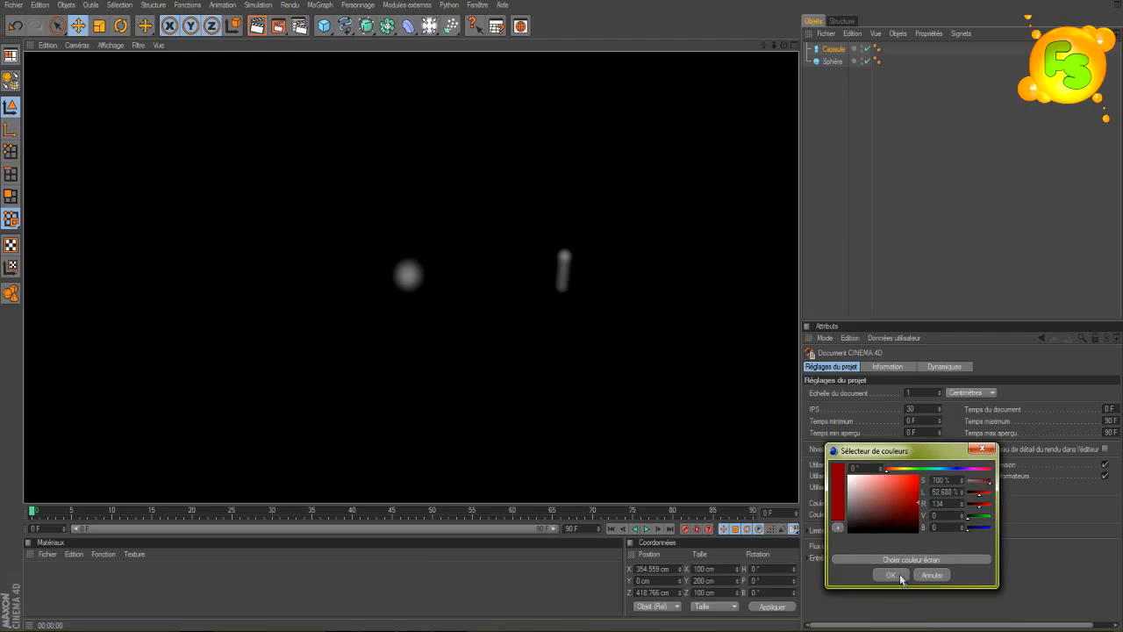
click(892, 576)
click(257, 26)
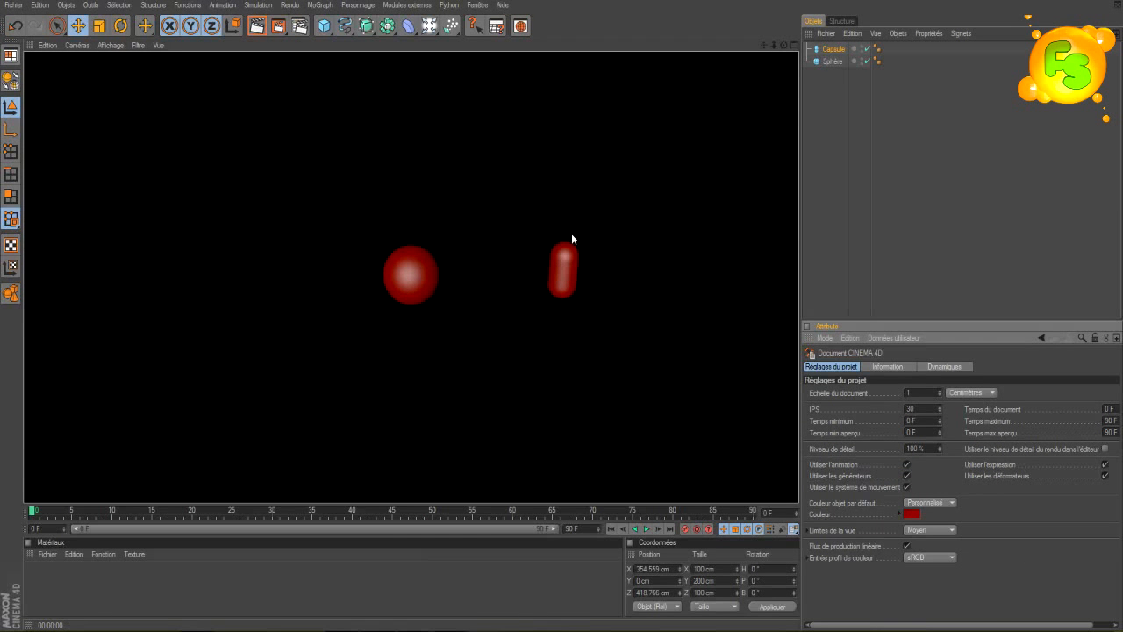
Step: Move the capsule up and away from the sphere, to about X -181 cm, Y 515 cm, Z 1006 cm
scroll(571, 239, down, 5)
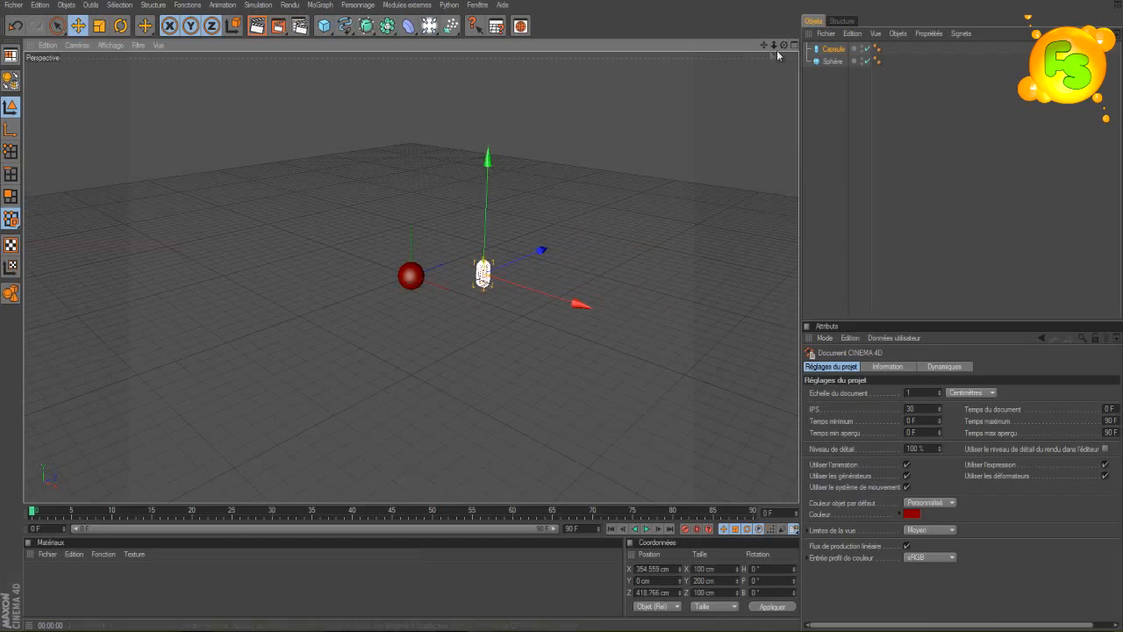
drag(784, 45, 564, 315)
drag(658, 159, 763, 87)
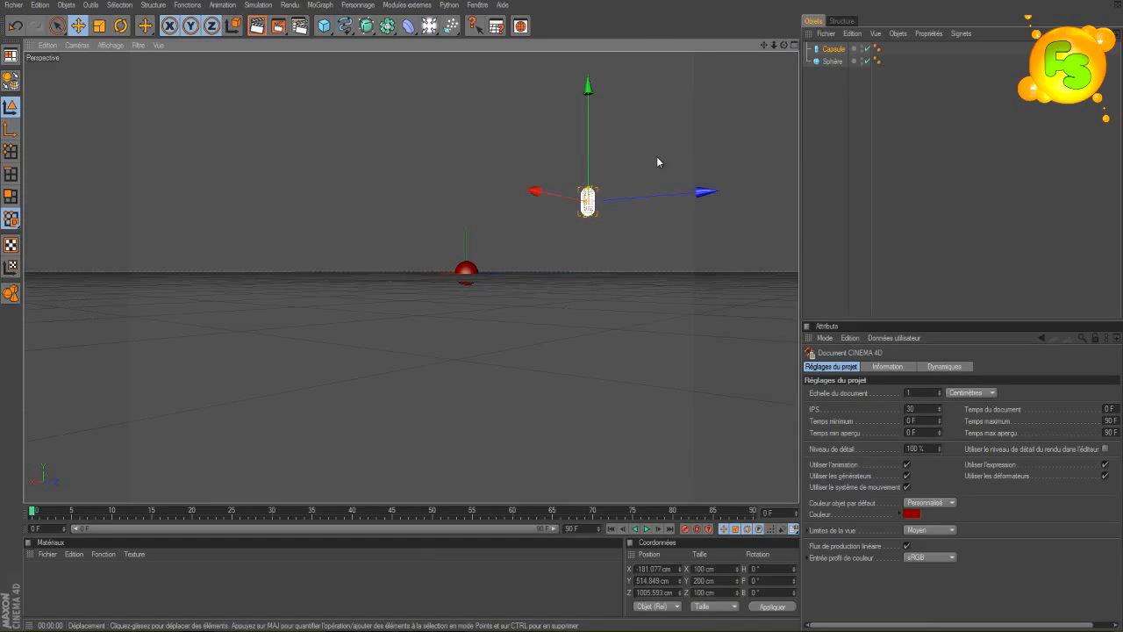